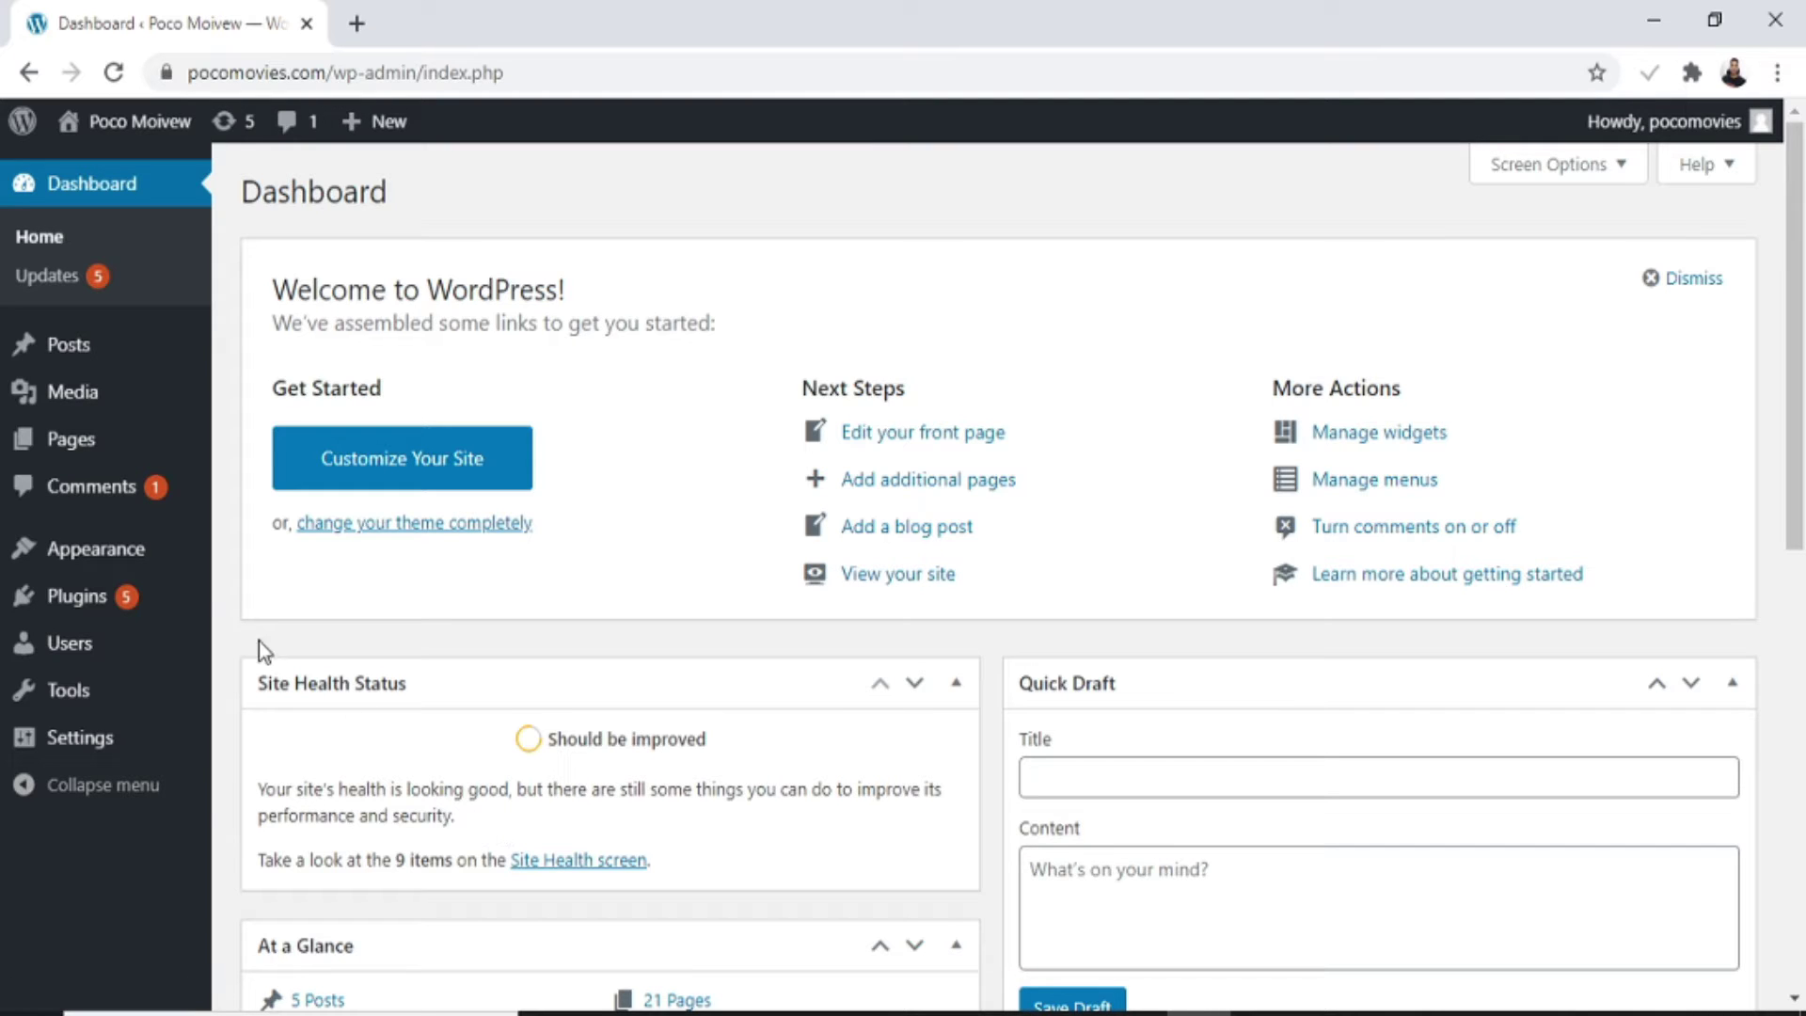
- Open the page for adding new themes to the site and look through the featured themes
mouse_move(90, 576)
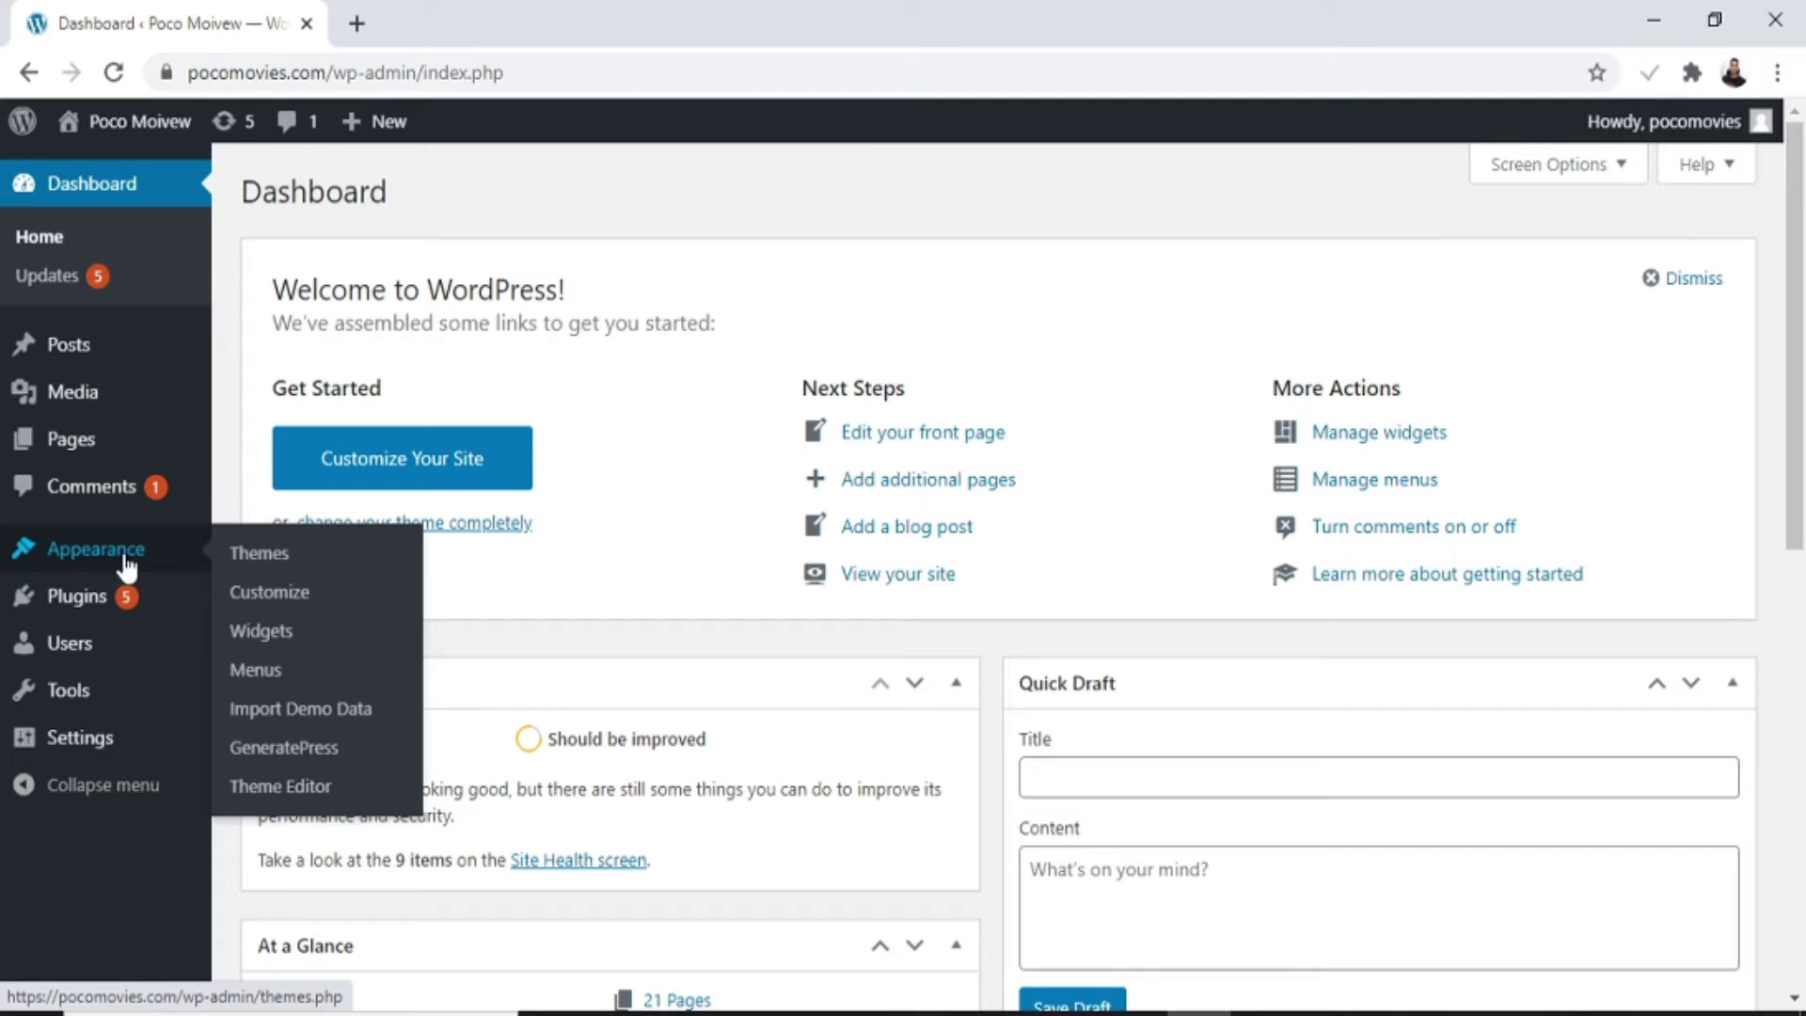
left_click(236, 560)
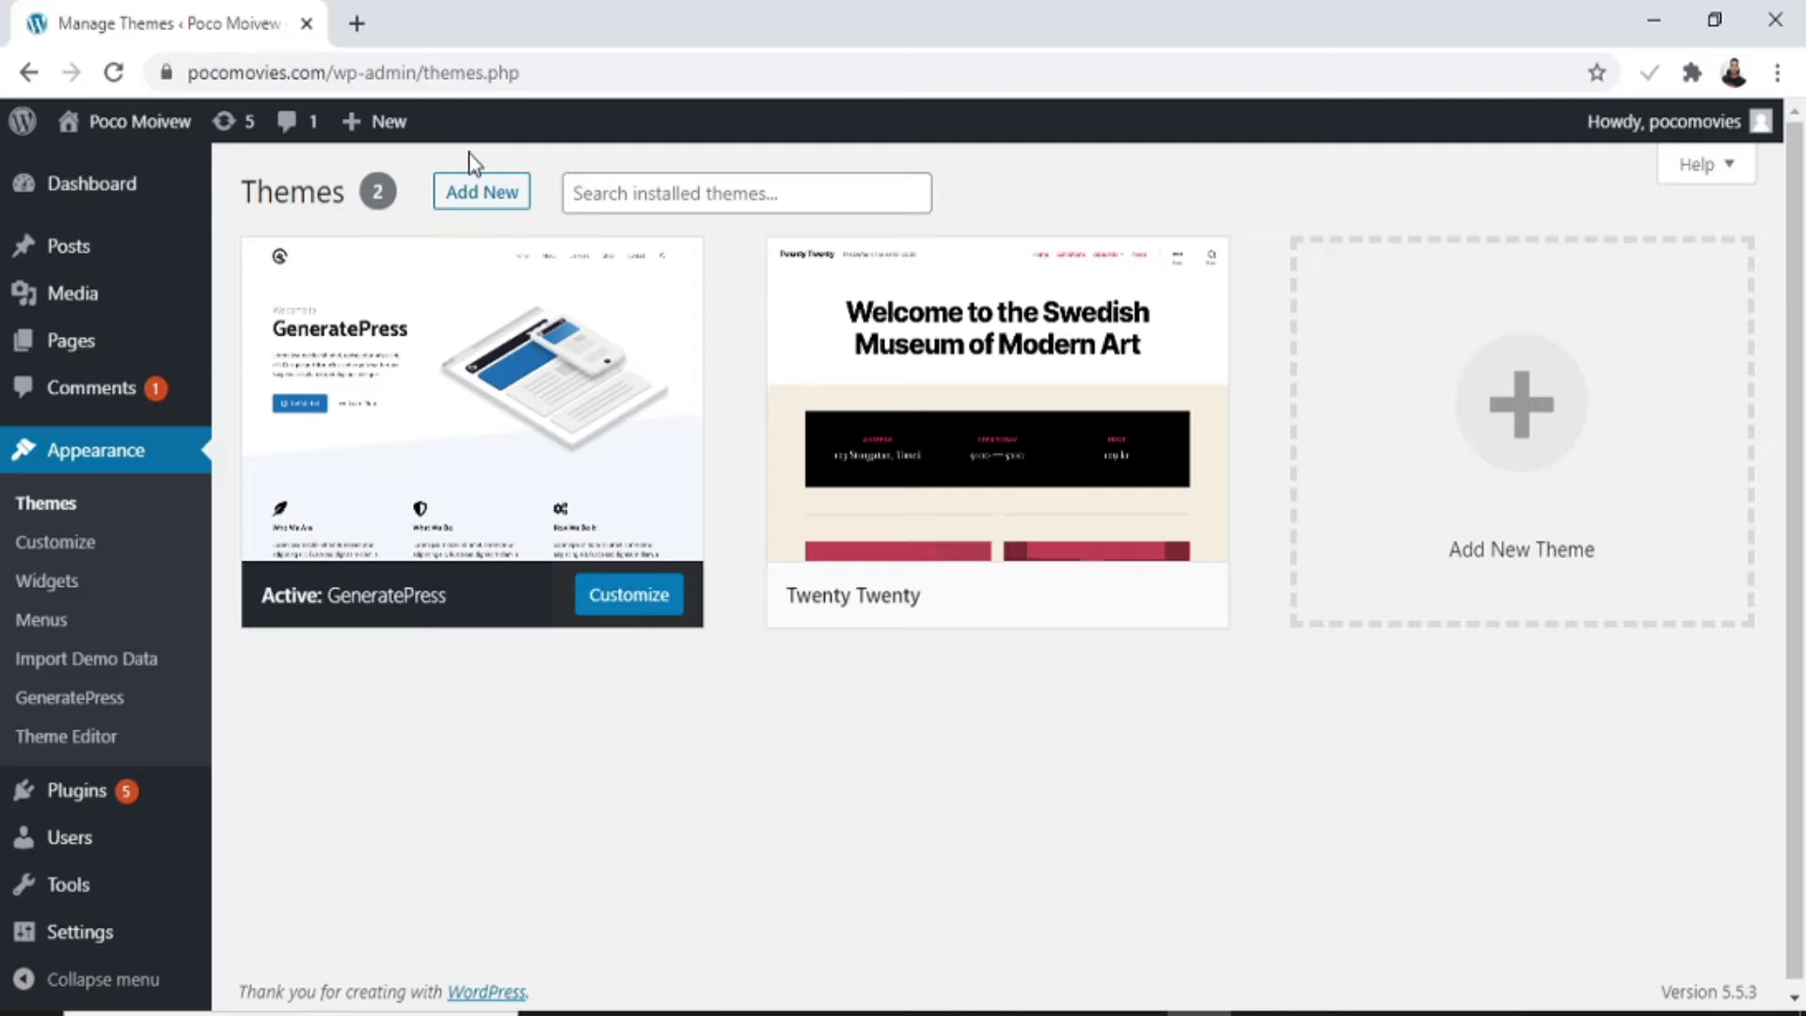
left_click(477, 193)
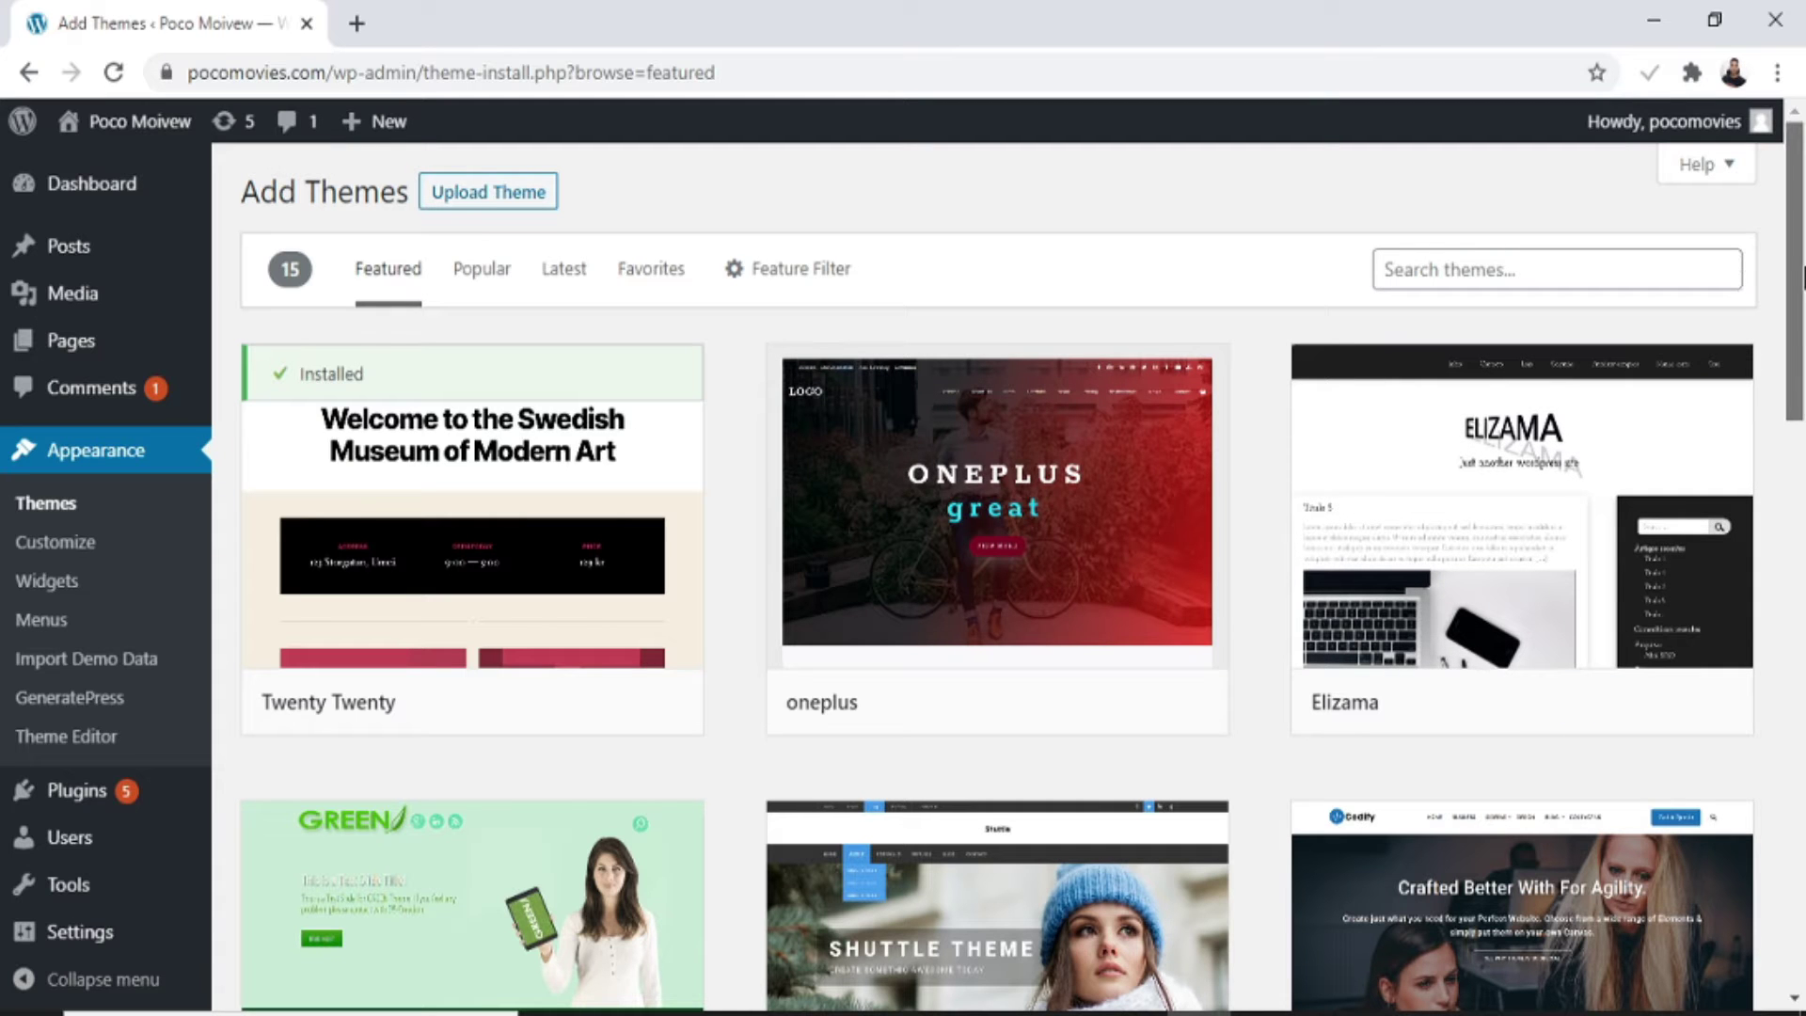
scroll(1802, 442, "down", 5)
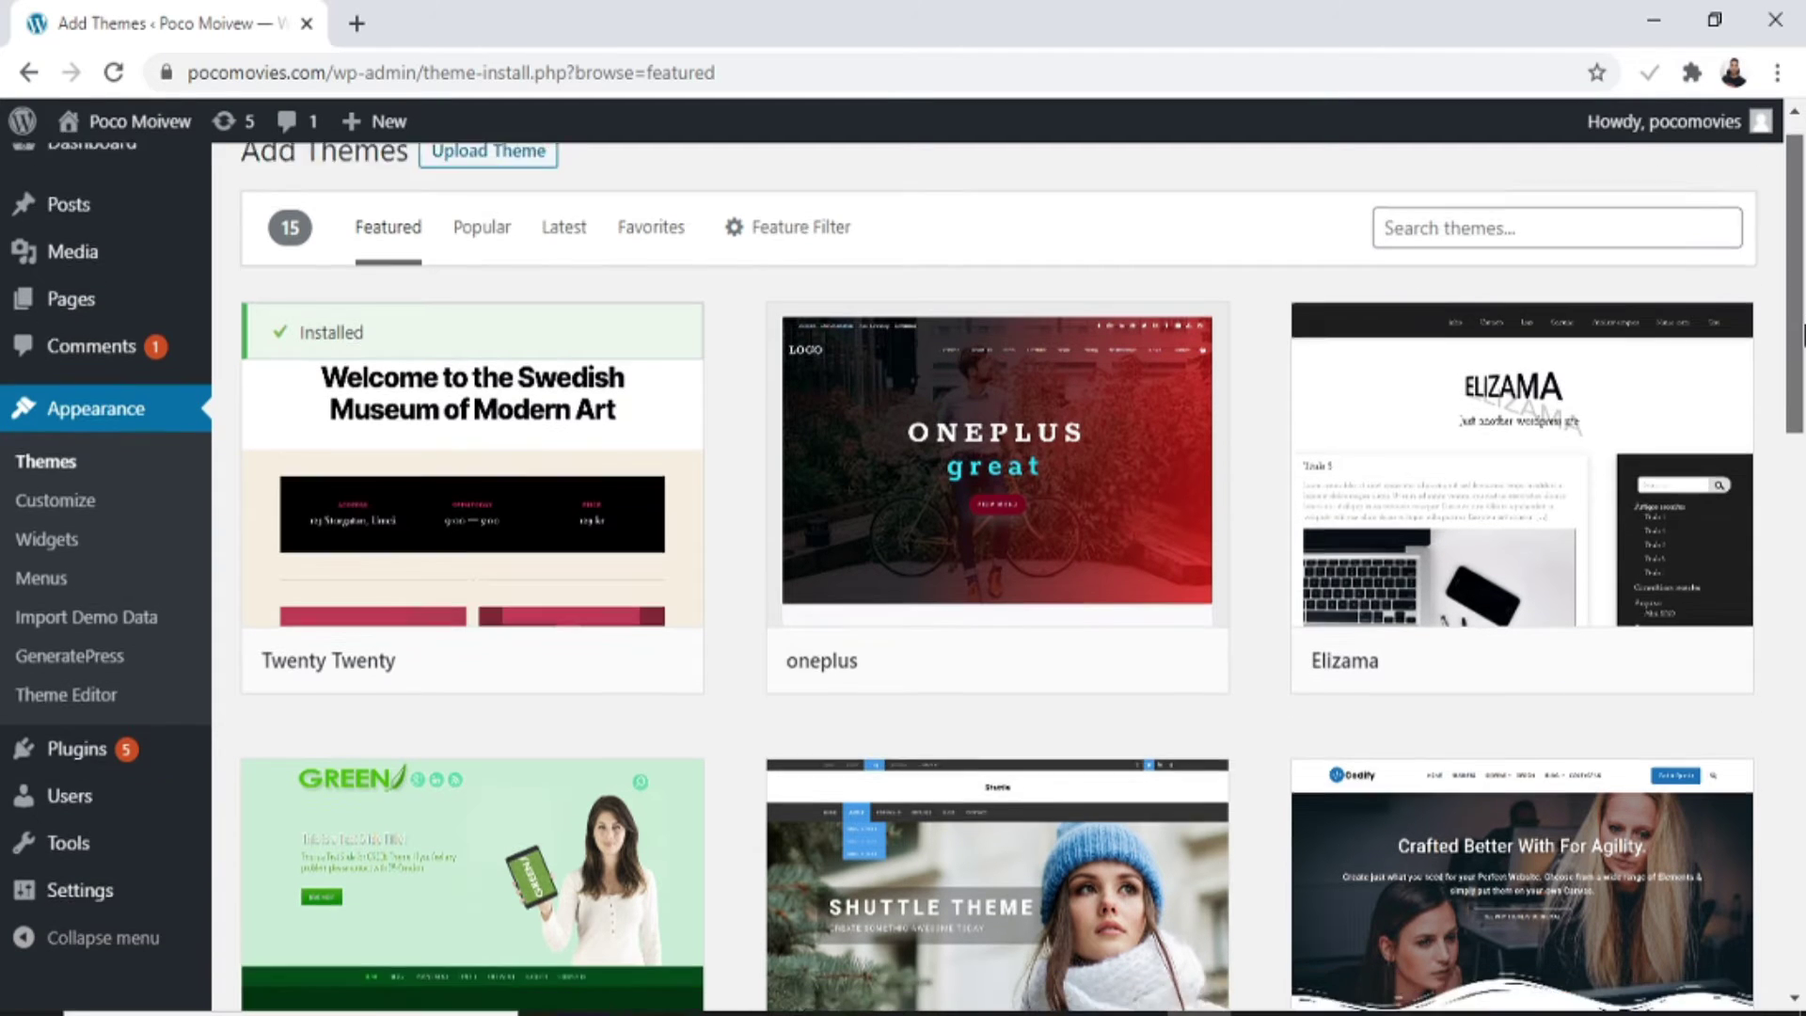
left_click_drag(1801, 465, 1802, 188)
left_click(1505, 256)
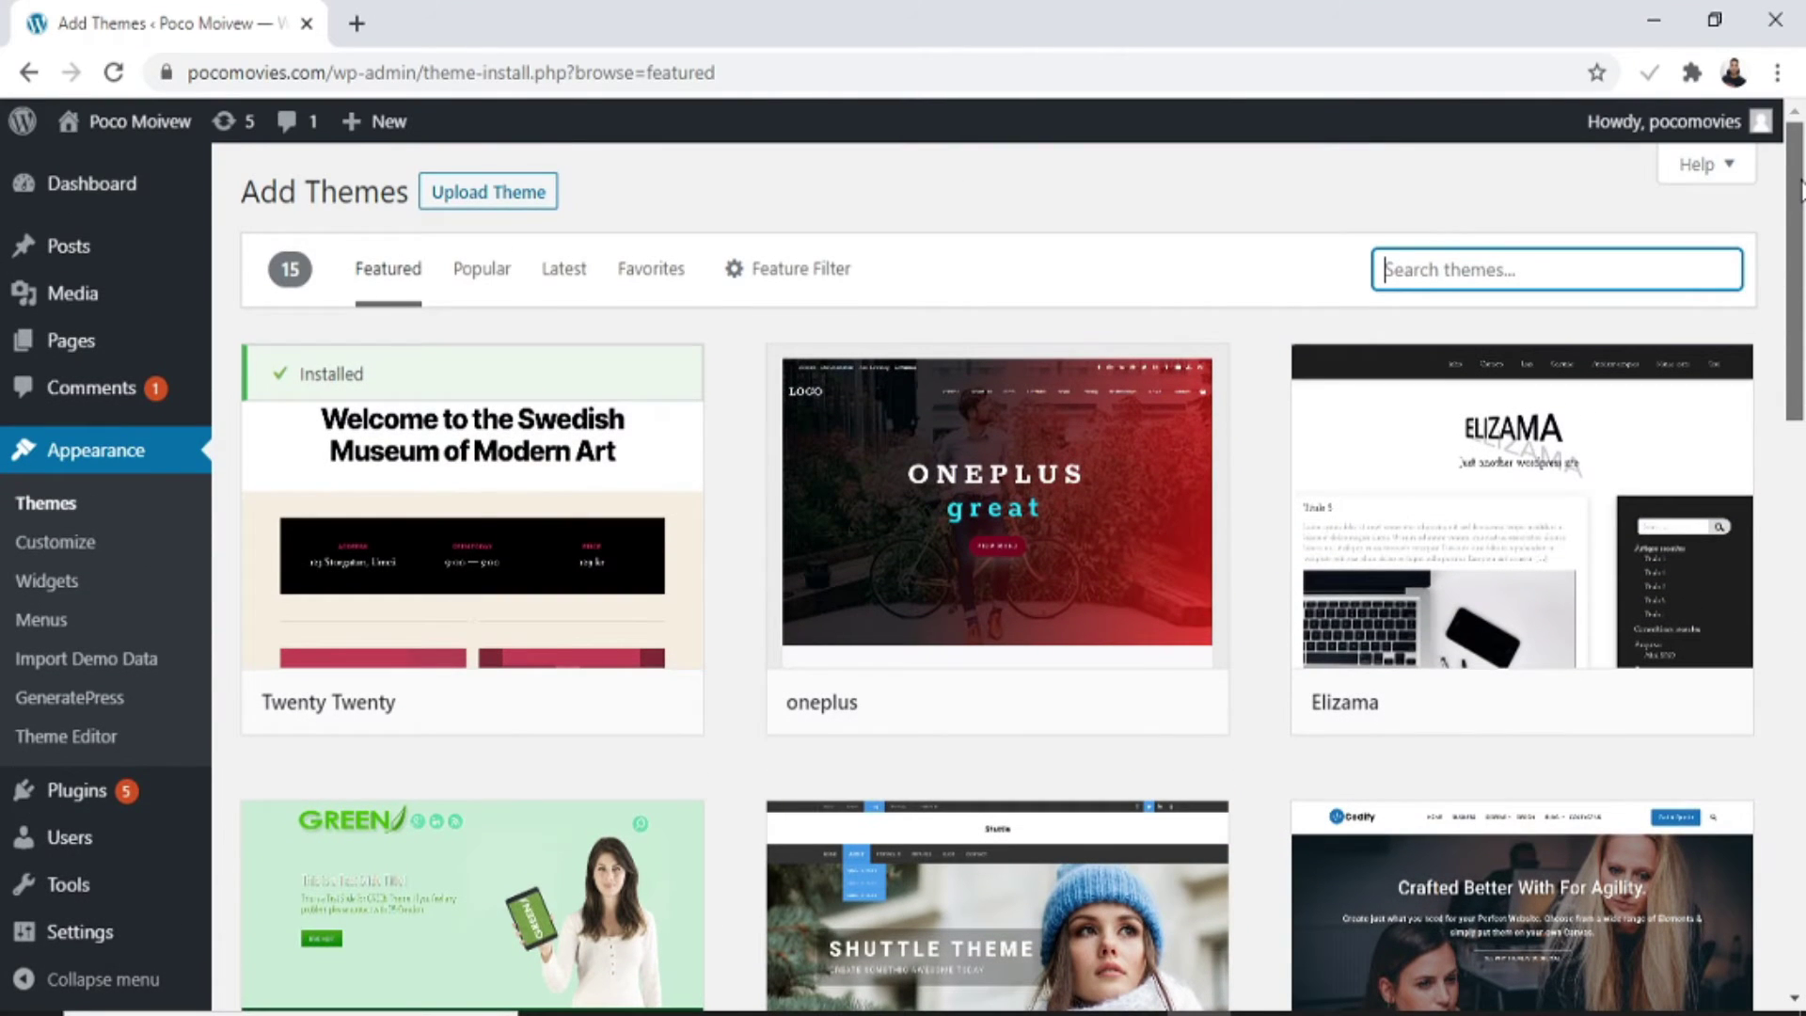
- Install the oneplus theme from the featured themes and activate it
scroll(1801, 188, "down", 1)
mouse_move(1207, 440)
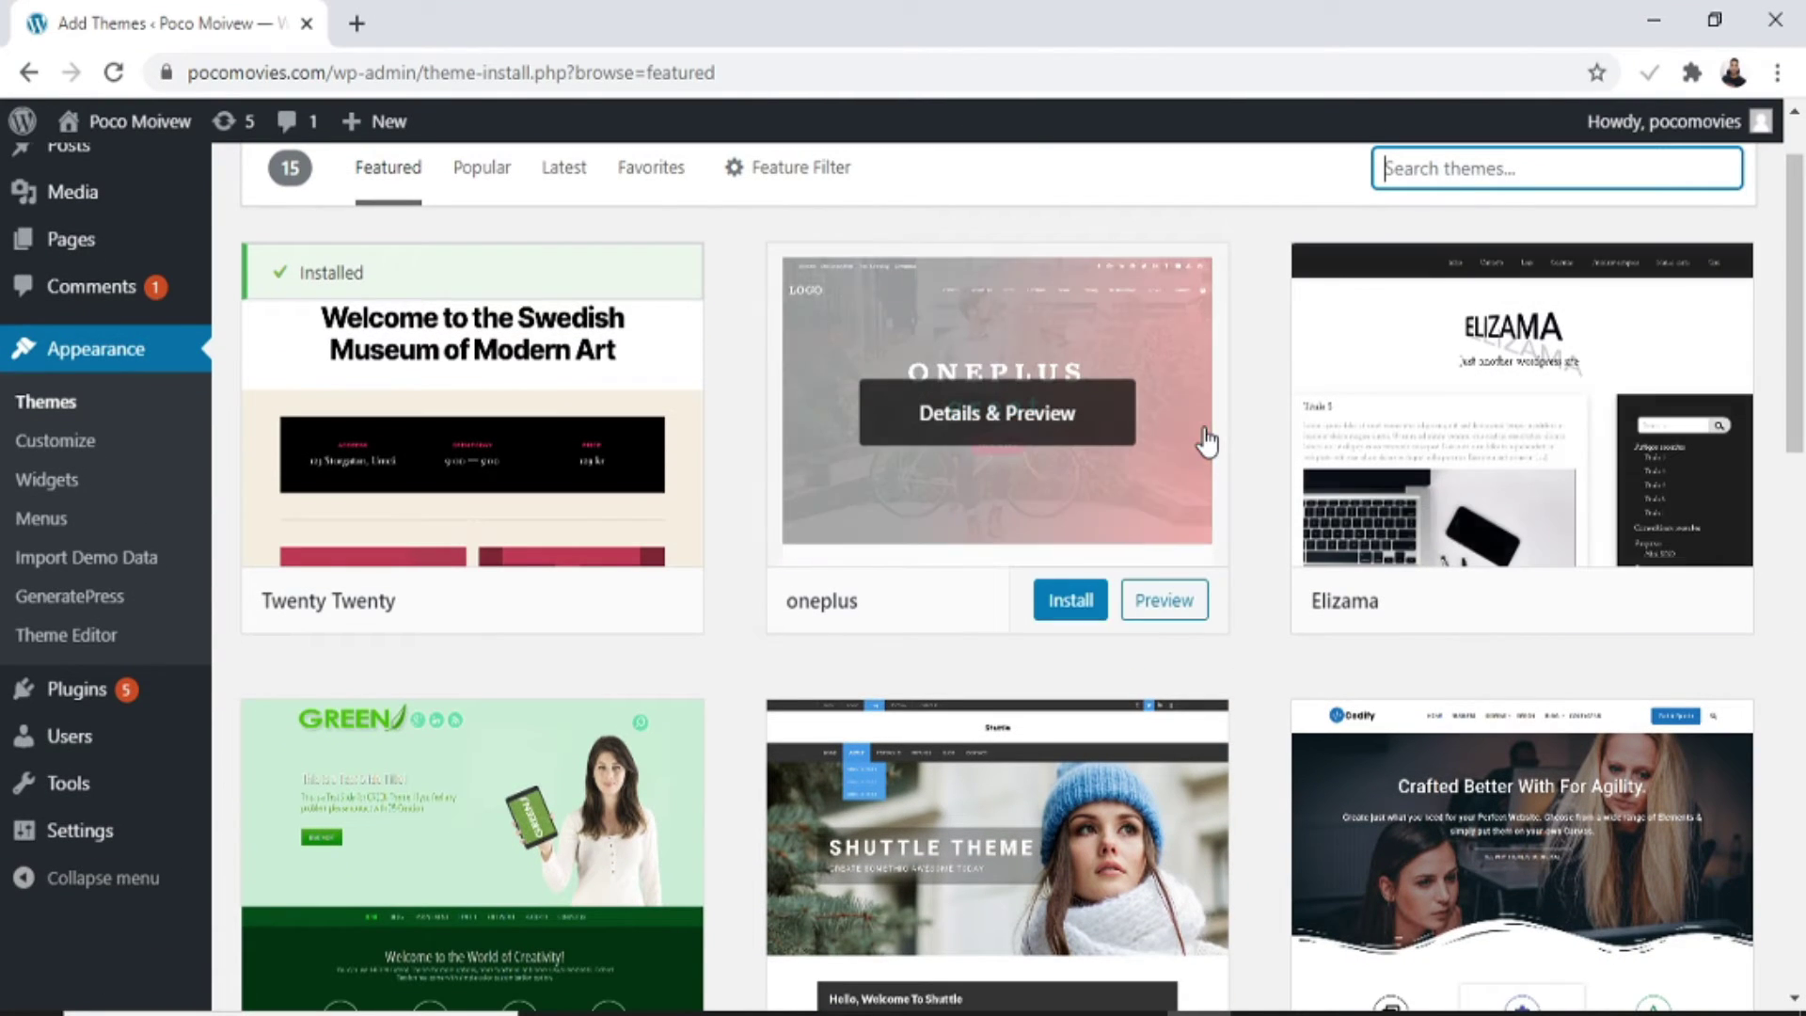
left_click(1087, 606)
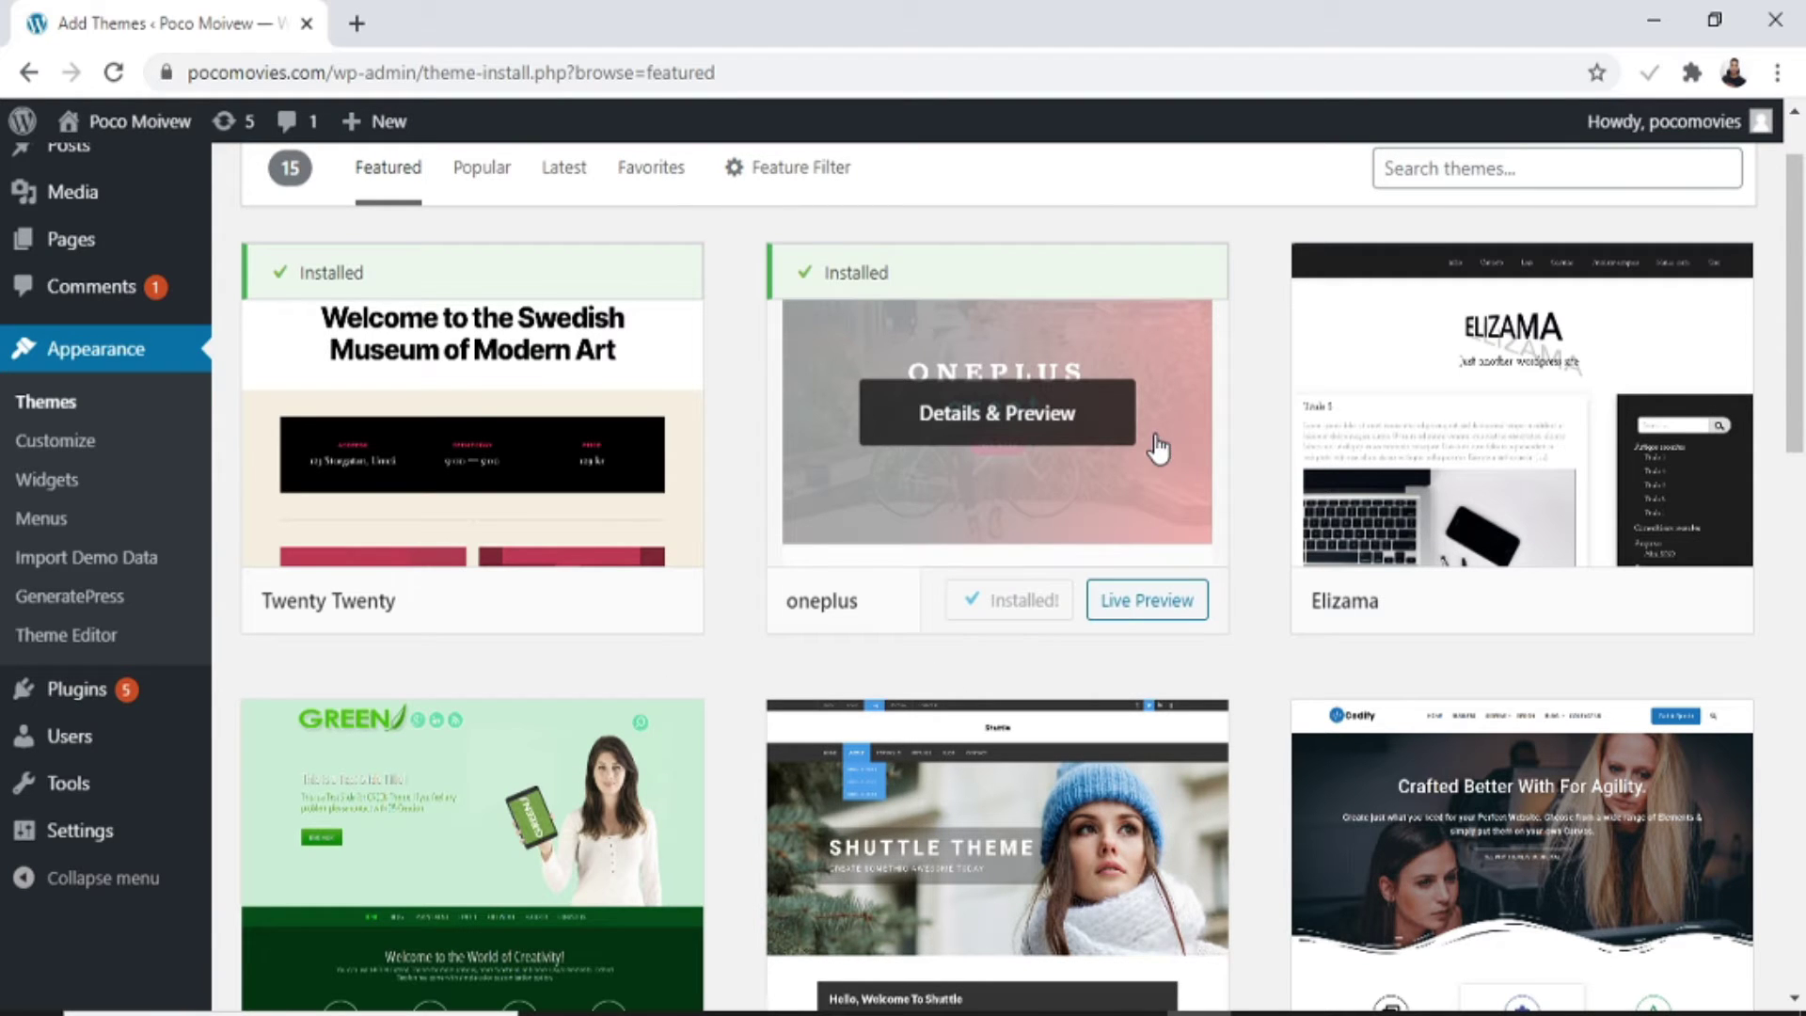
left_click(1029, 602)
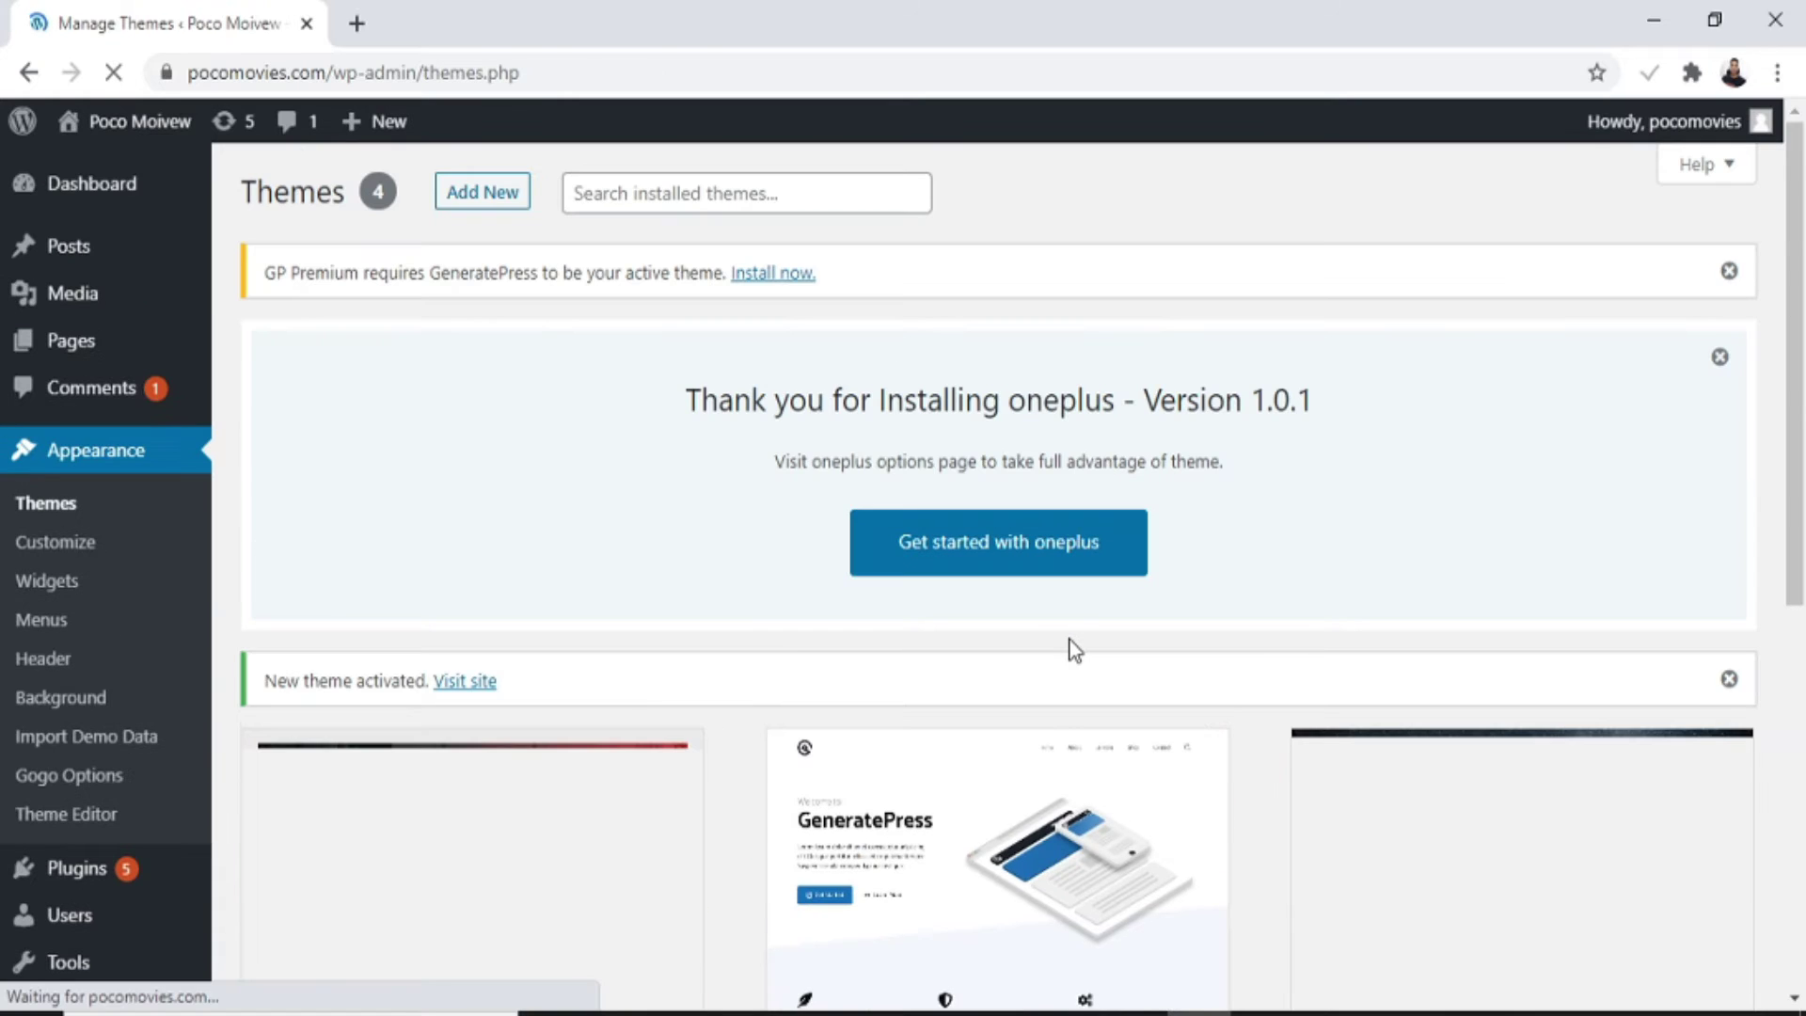
- Open the live site in a new browser tab and examine how its home page looks with the activated theme
scroll(736, 619, "down", 8)
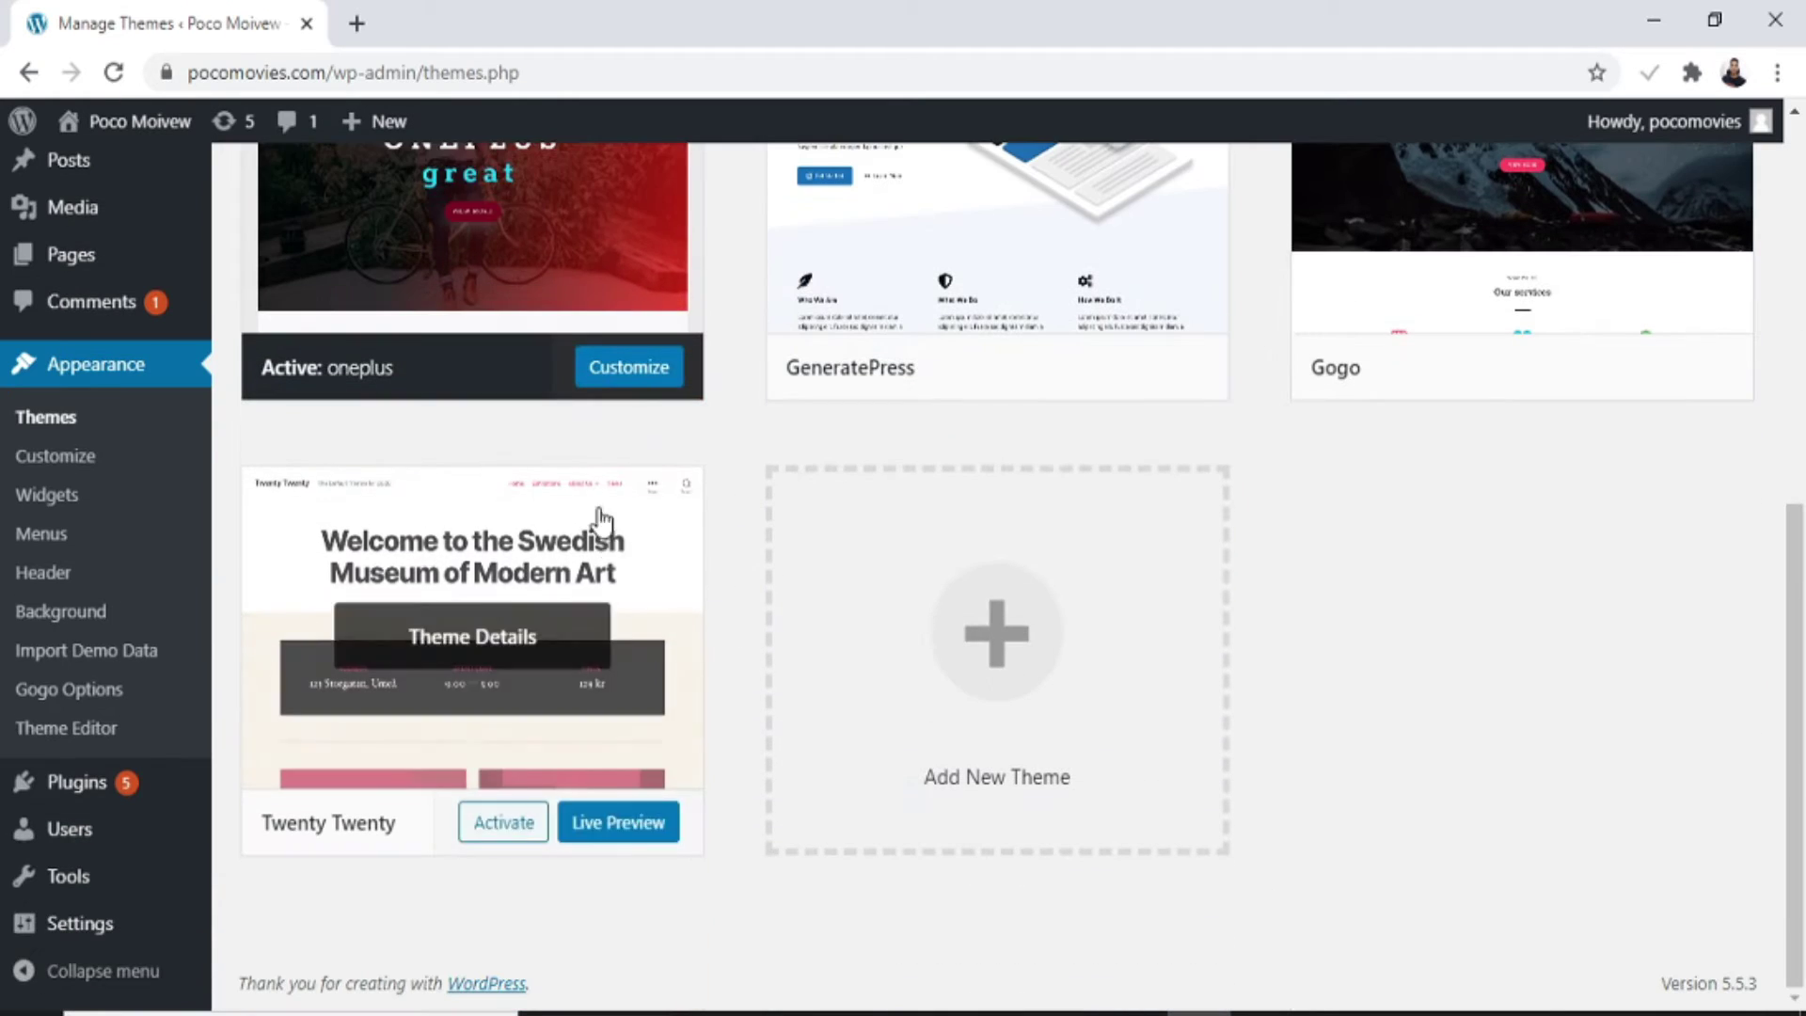
mouse_move(113, 127)
right_click(118, 174)
left_click(161, 184)
left_click(386, 23)
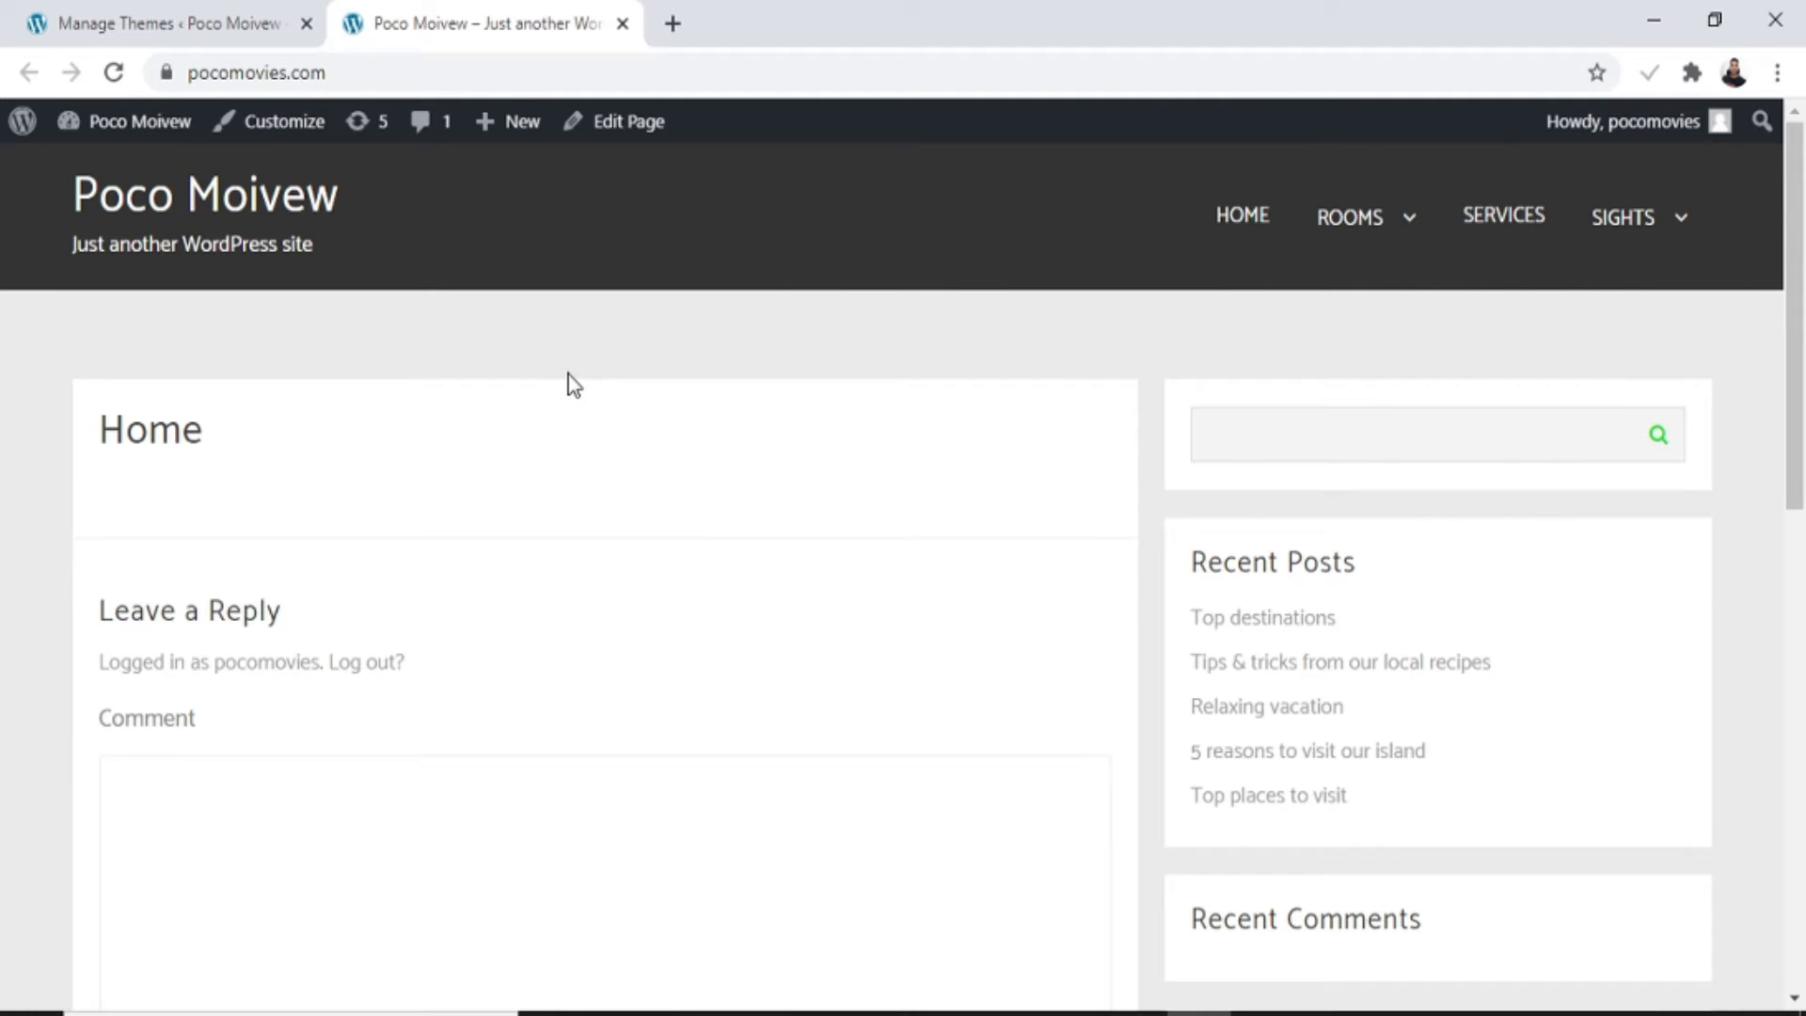
scroll(574, 384, "down", 10)
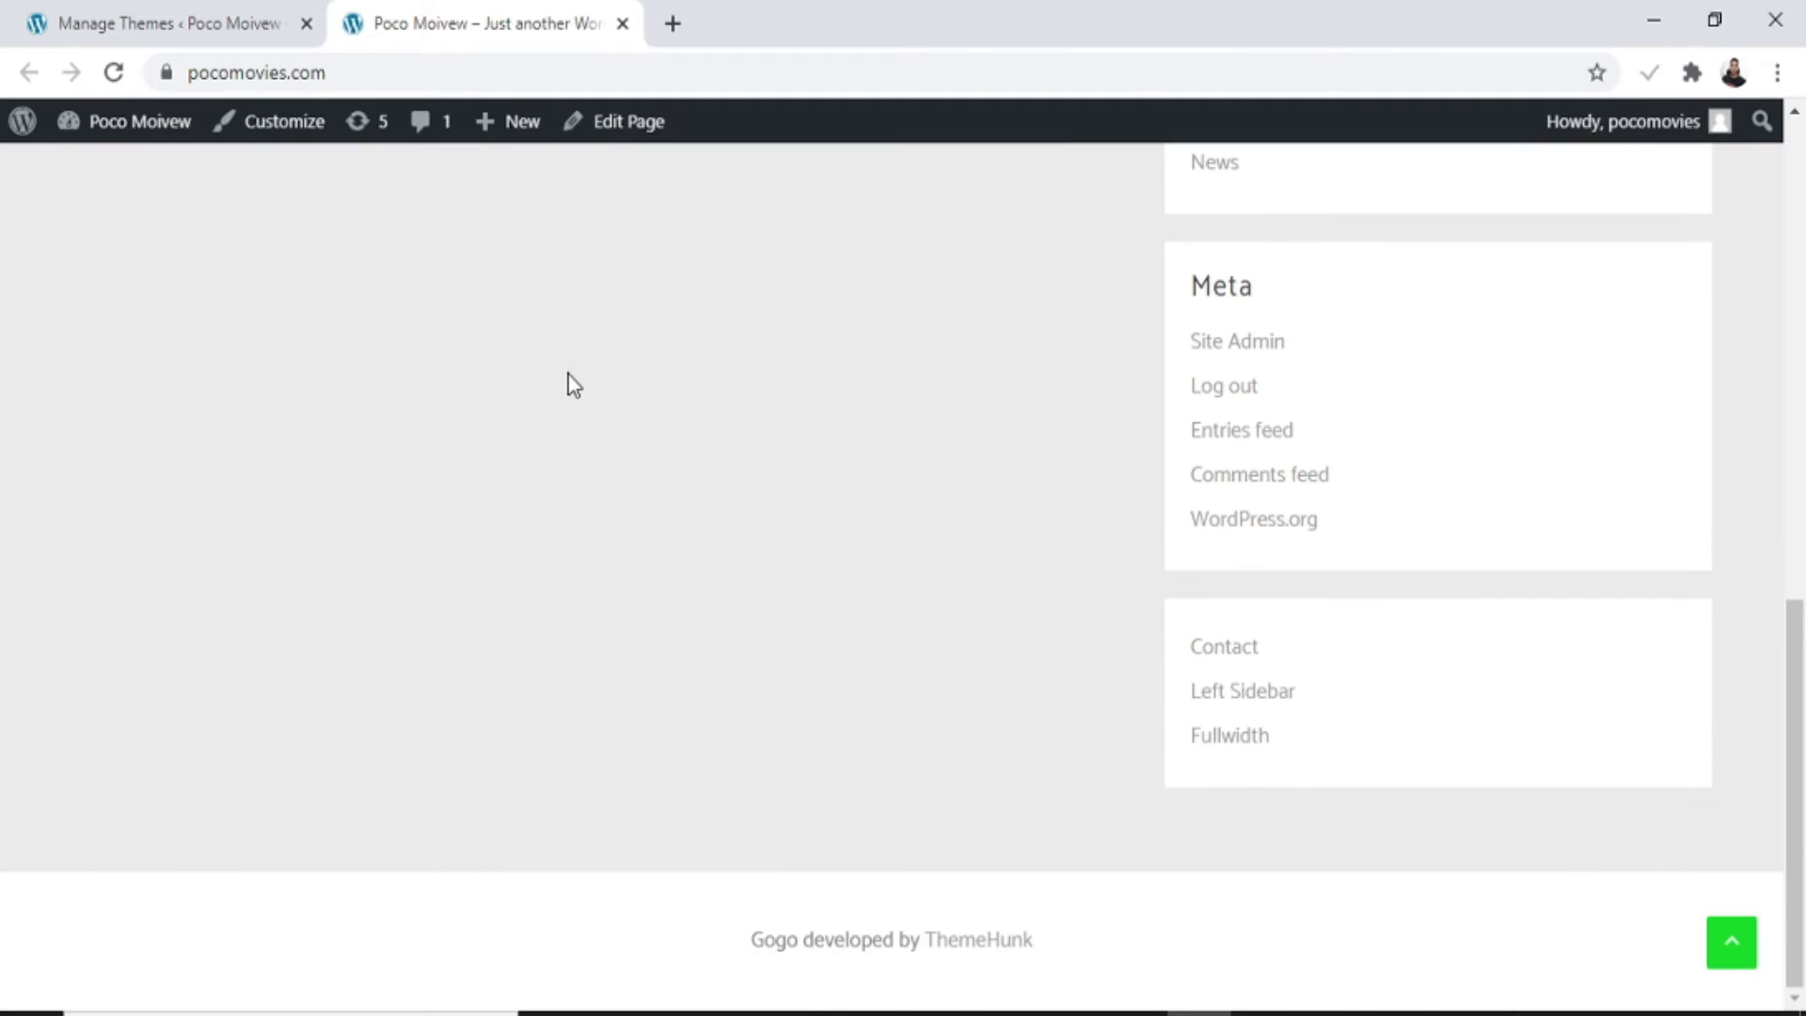
scroll(574, 383, "up", 5)
scroll(574, 384, "down", 6)
- Return to the installed themes page and dismiss the oneplus thank-you notice
left_click(169, 23)
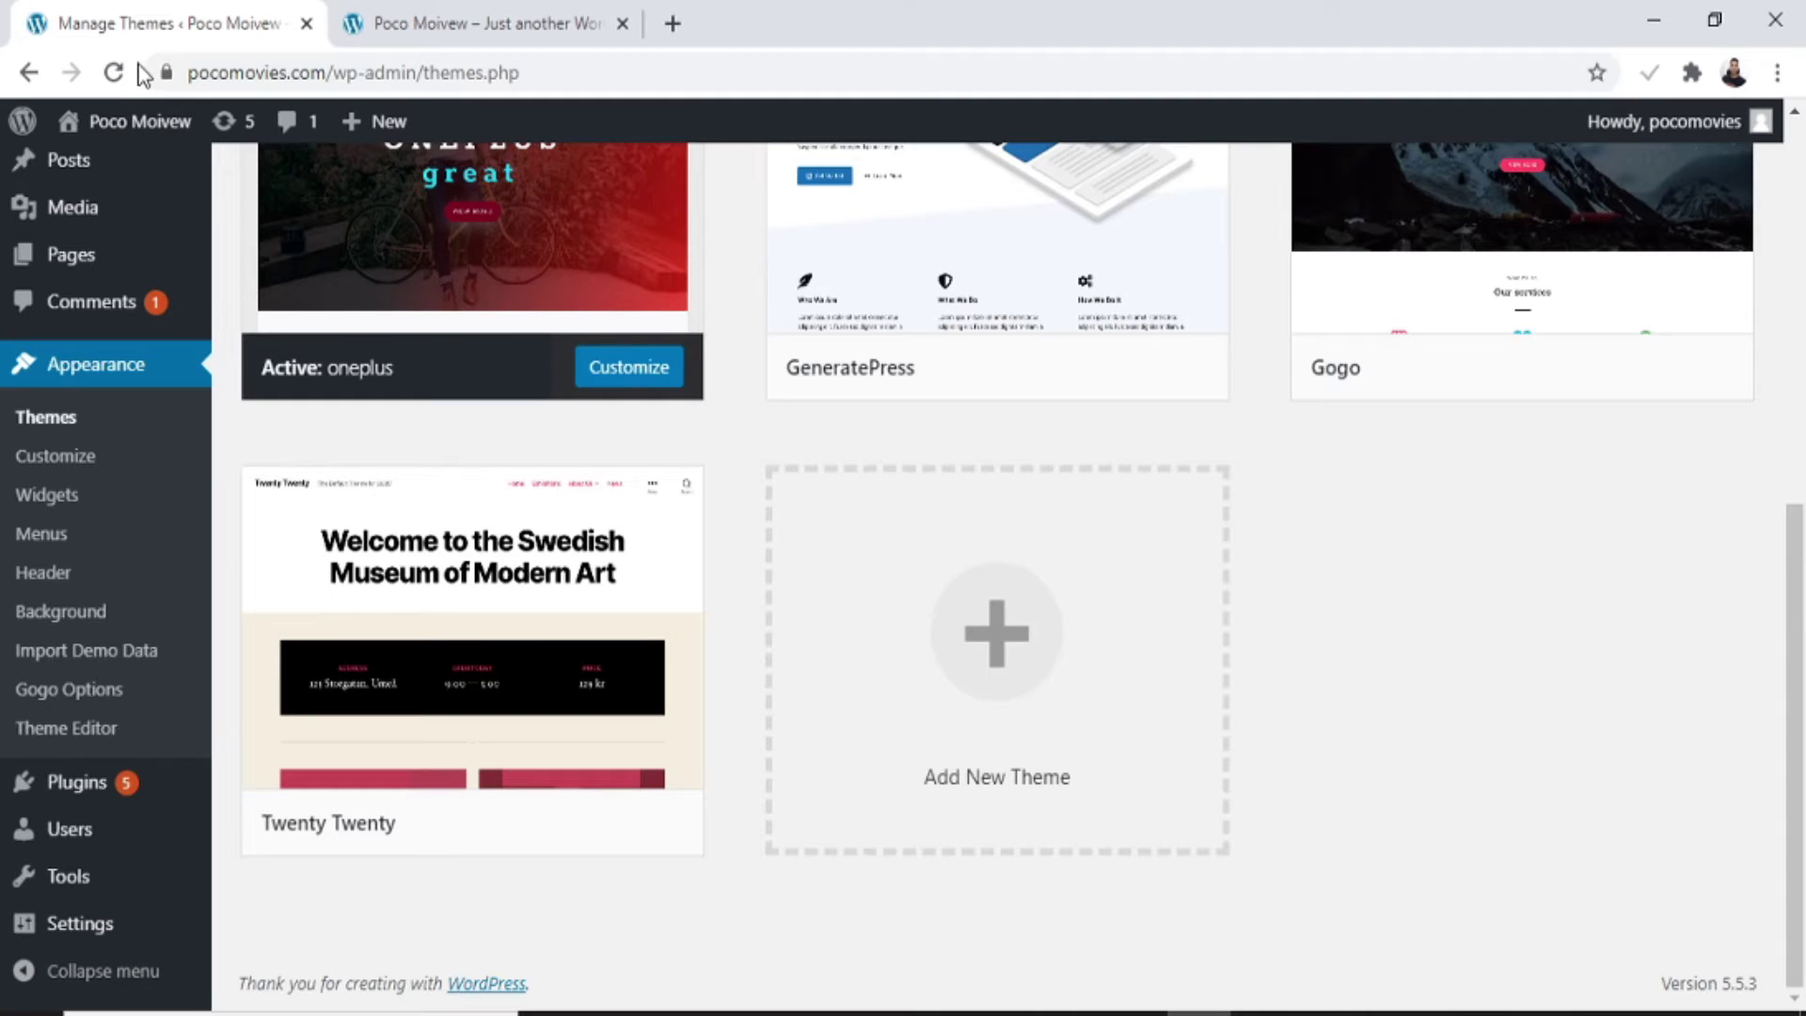
scroll(508, 357, "up", 8)
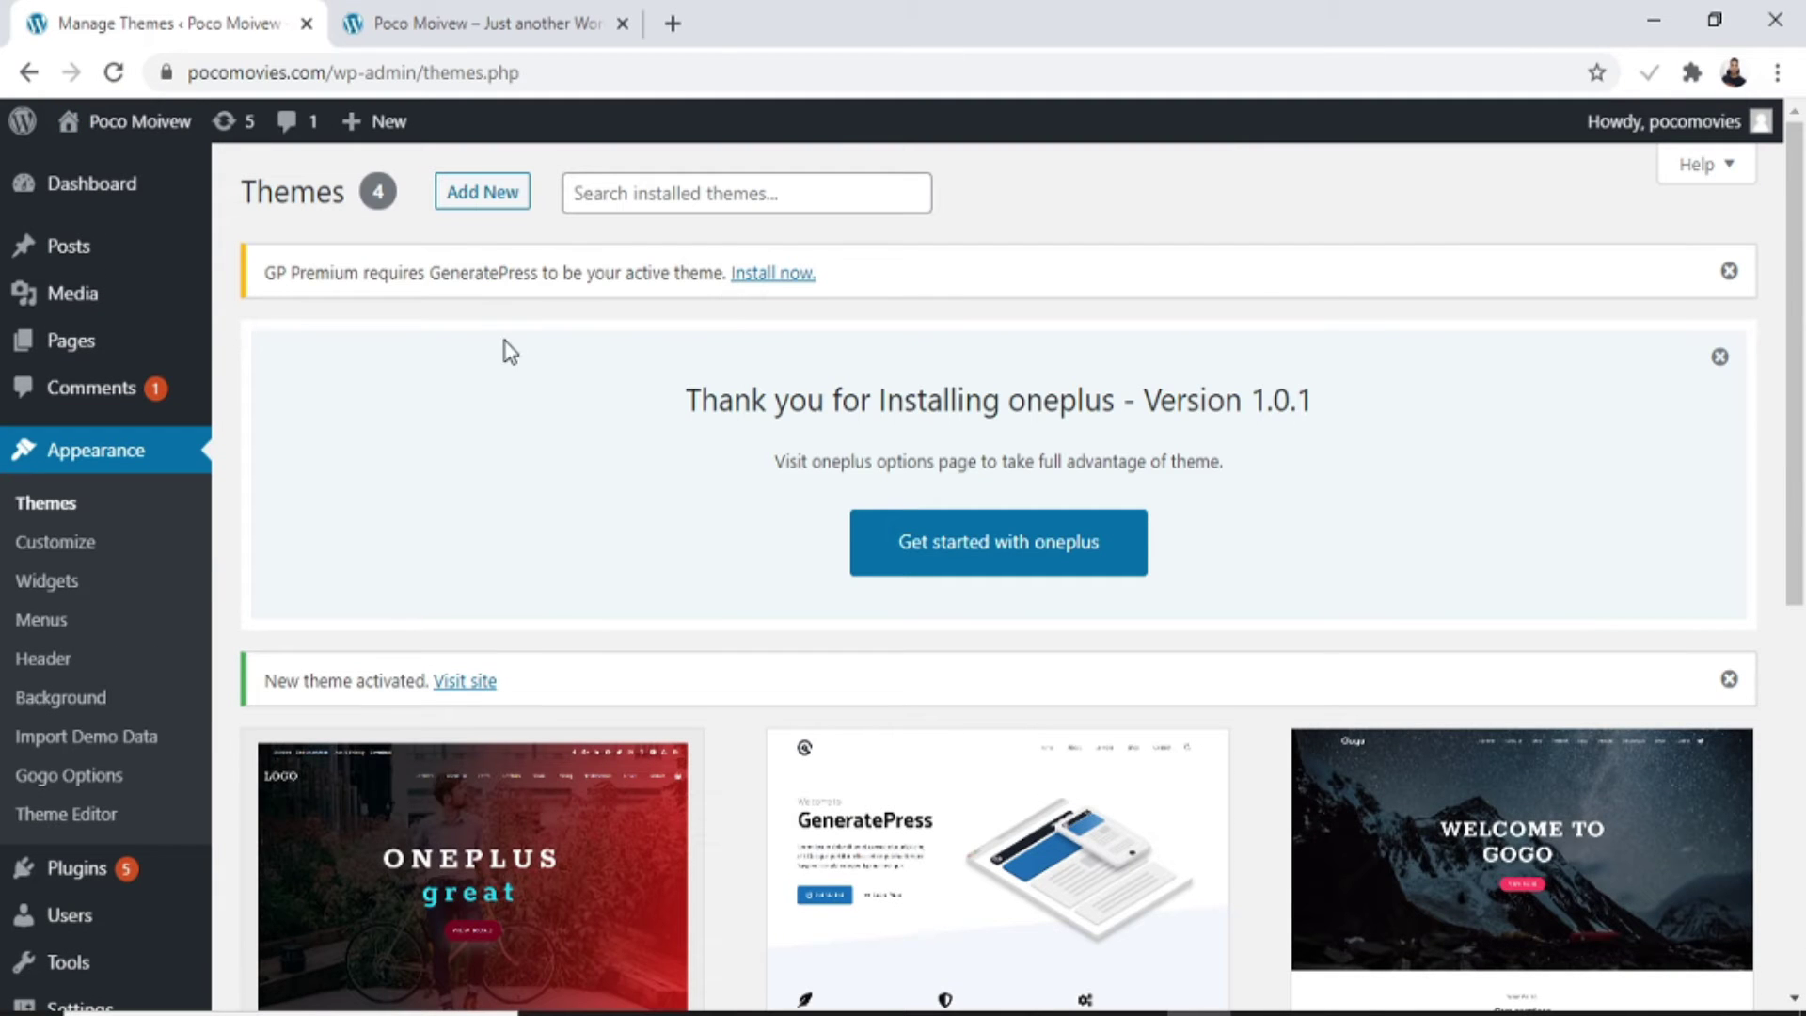
left_click(1720, 363)
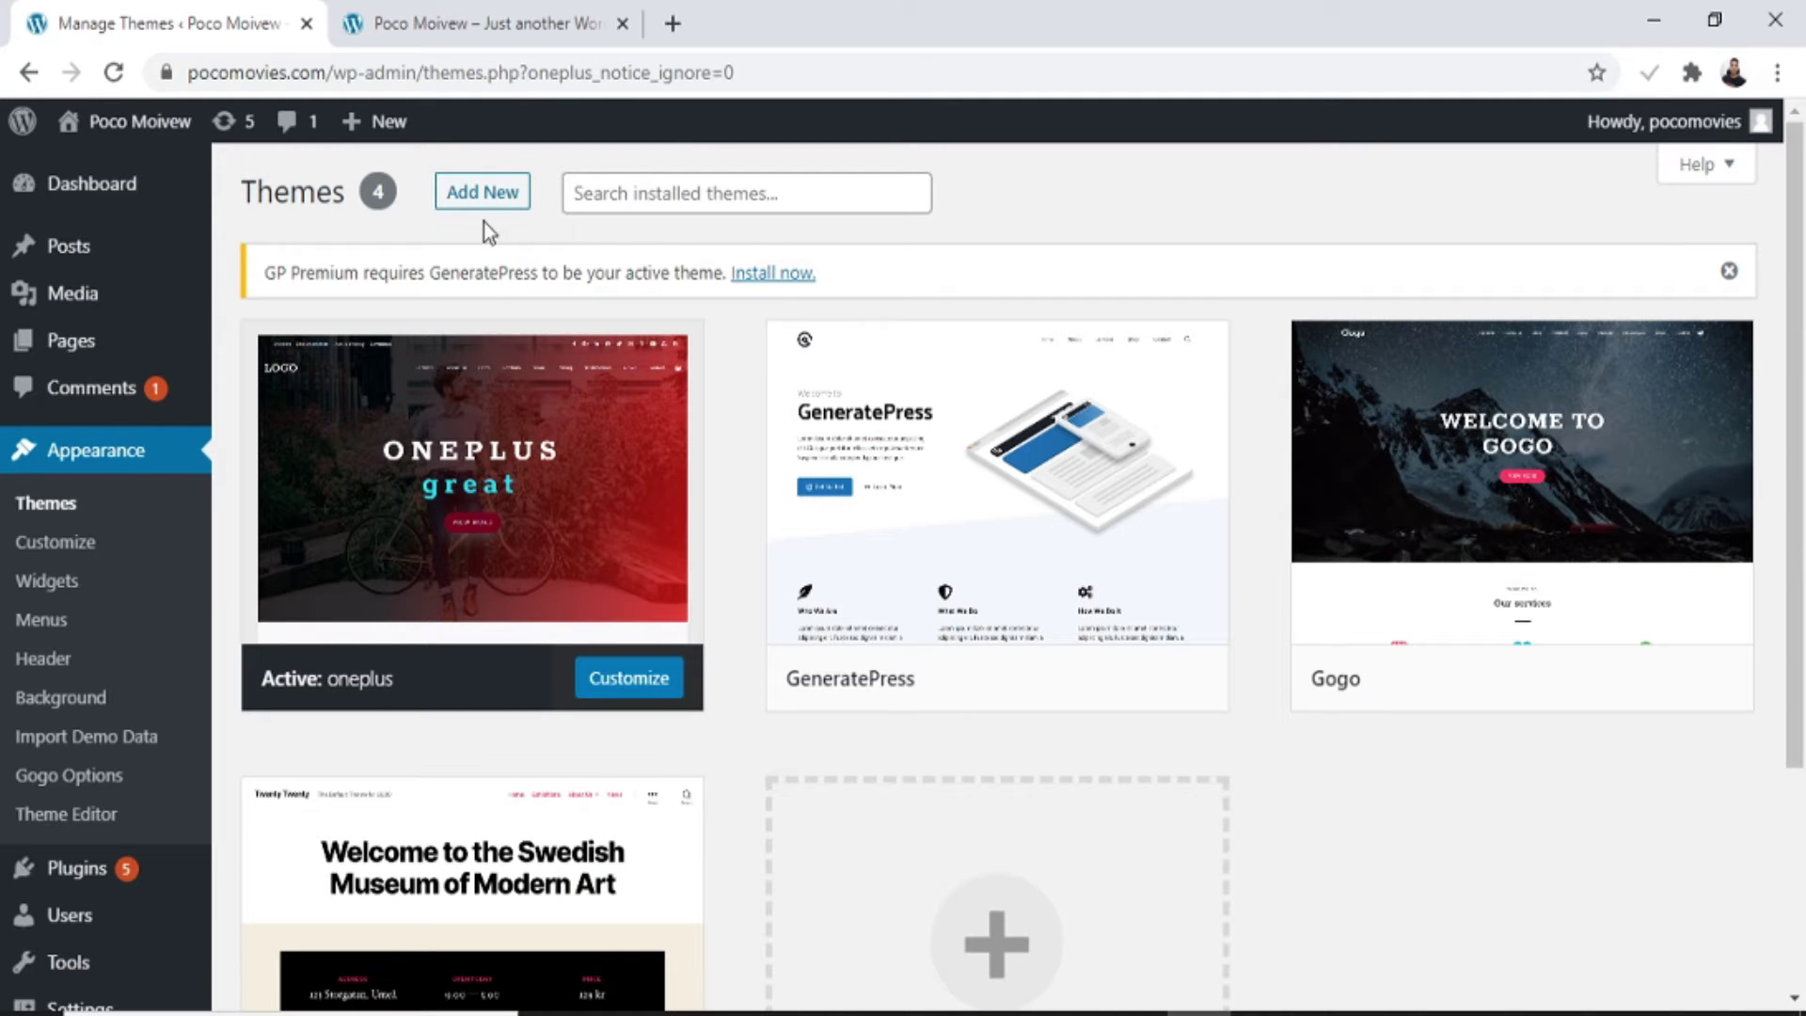
- Try to install a theme by uploading newspaper.10.3.4.zip from the Newspaper WordPress Theme 10.3.4 folder
left_click(478, 193)
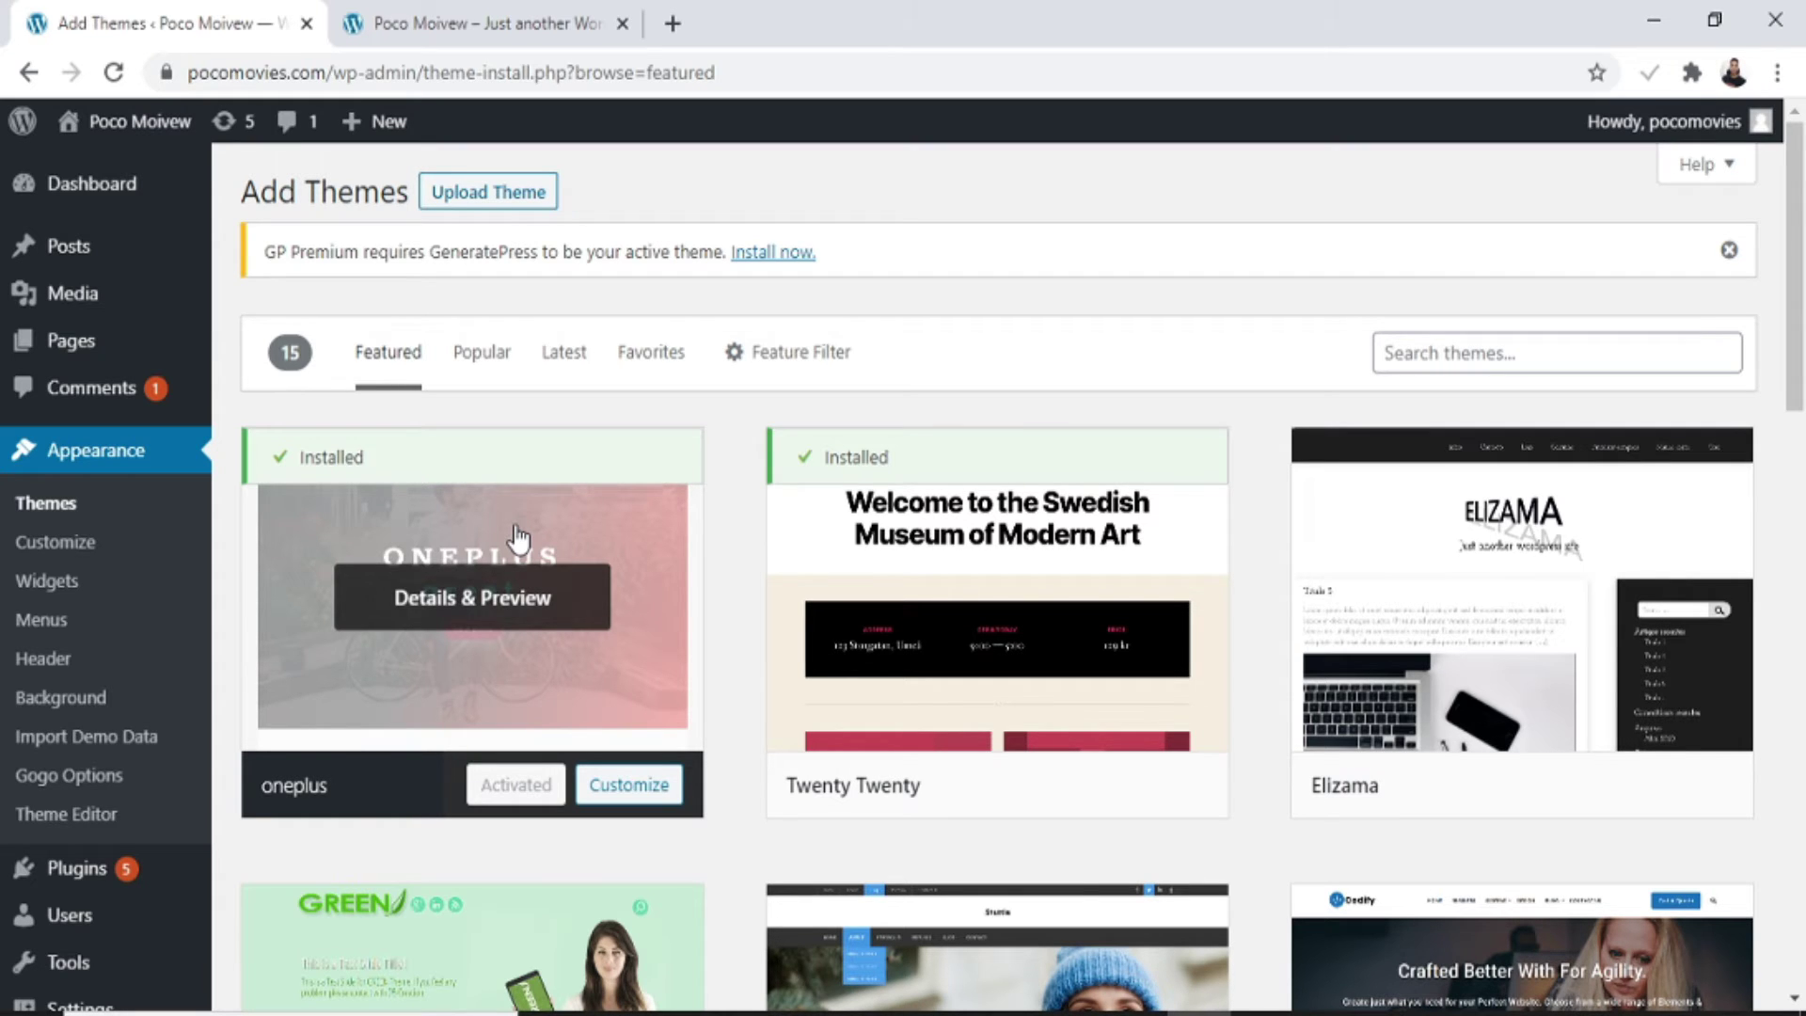
left_click(484, 195)
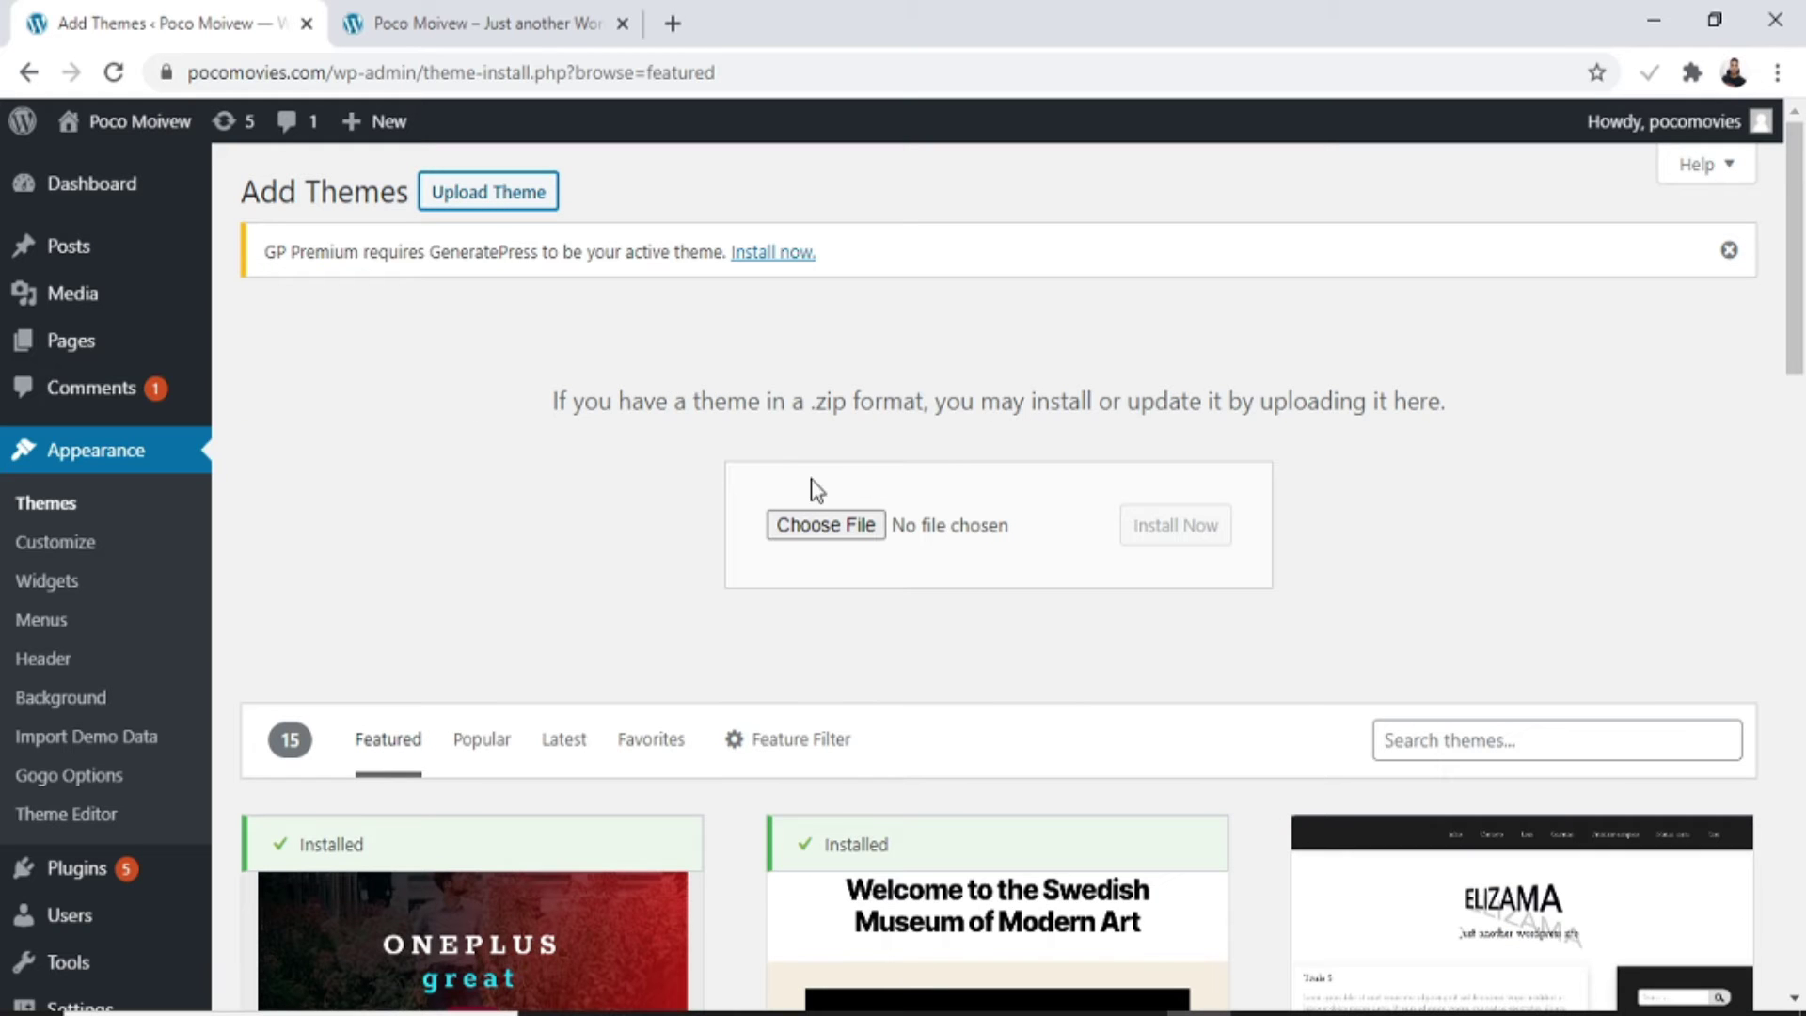
left_click(823, 524)
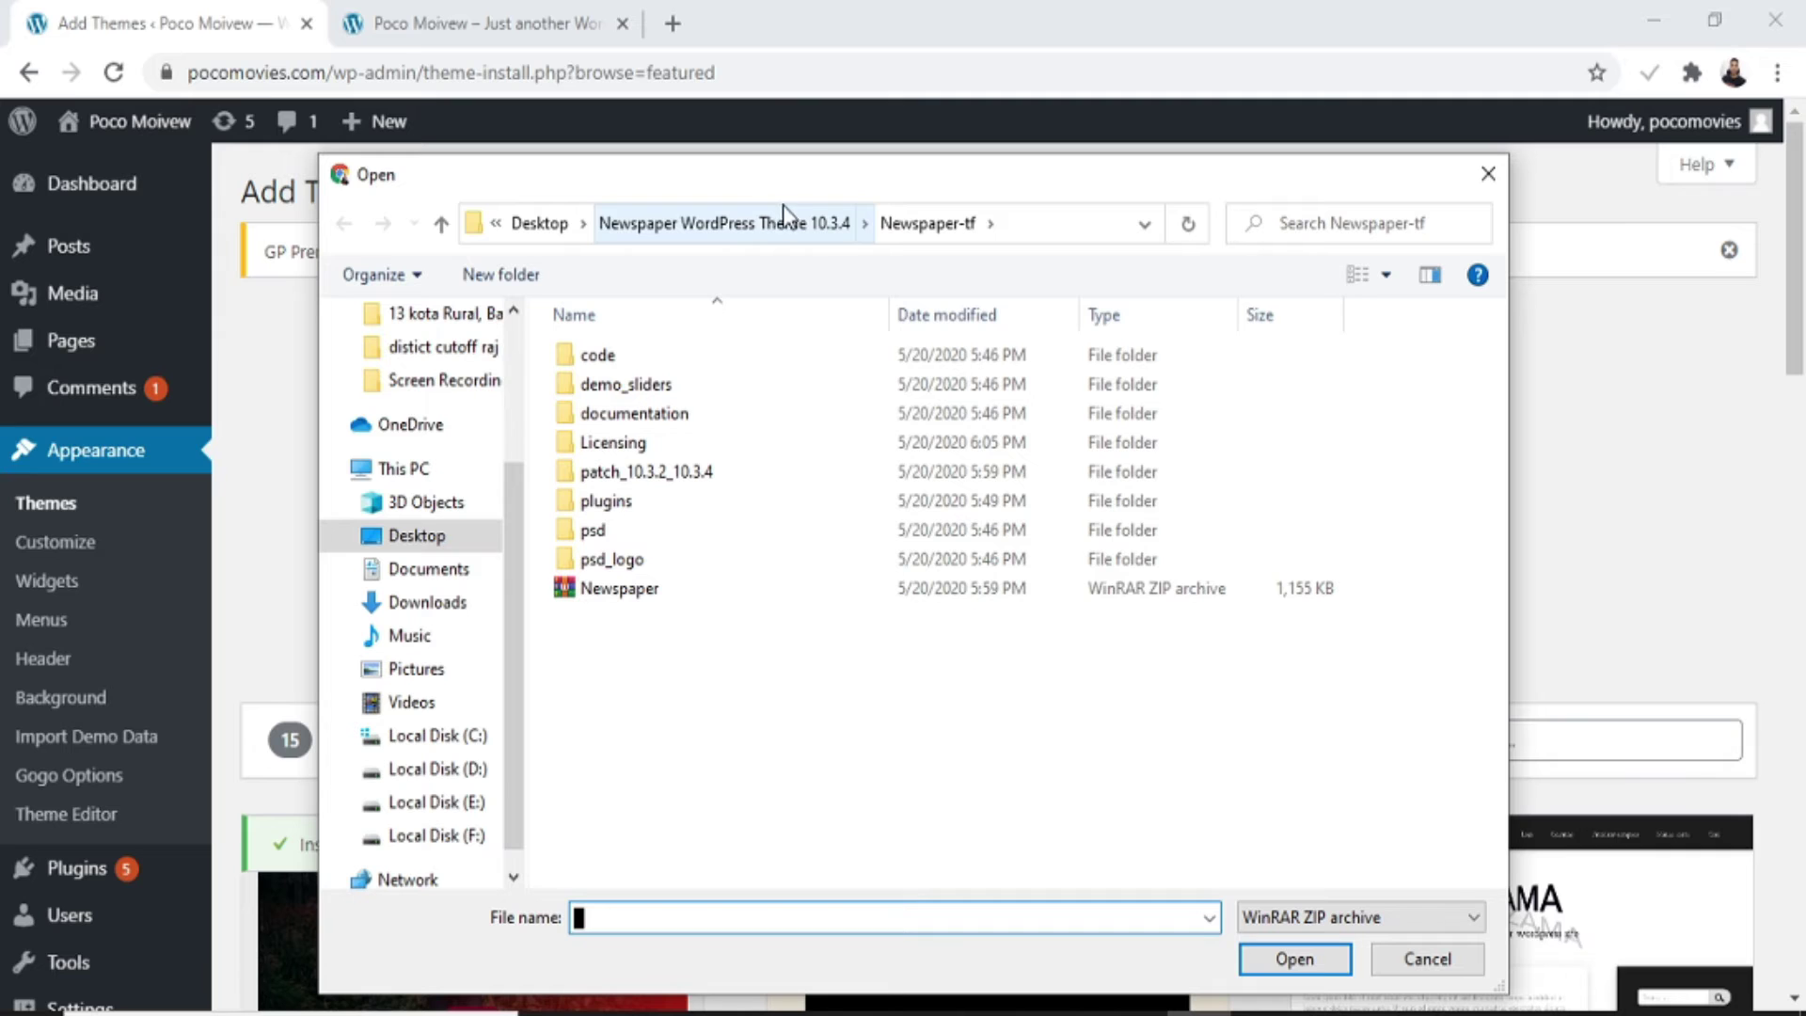
left_click(761, 229)
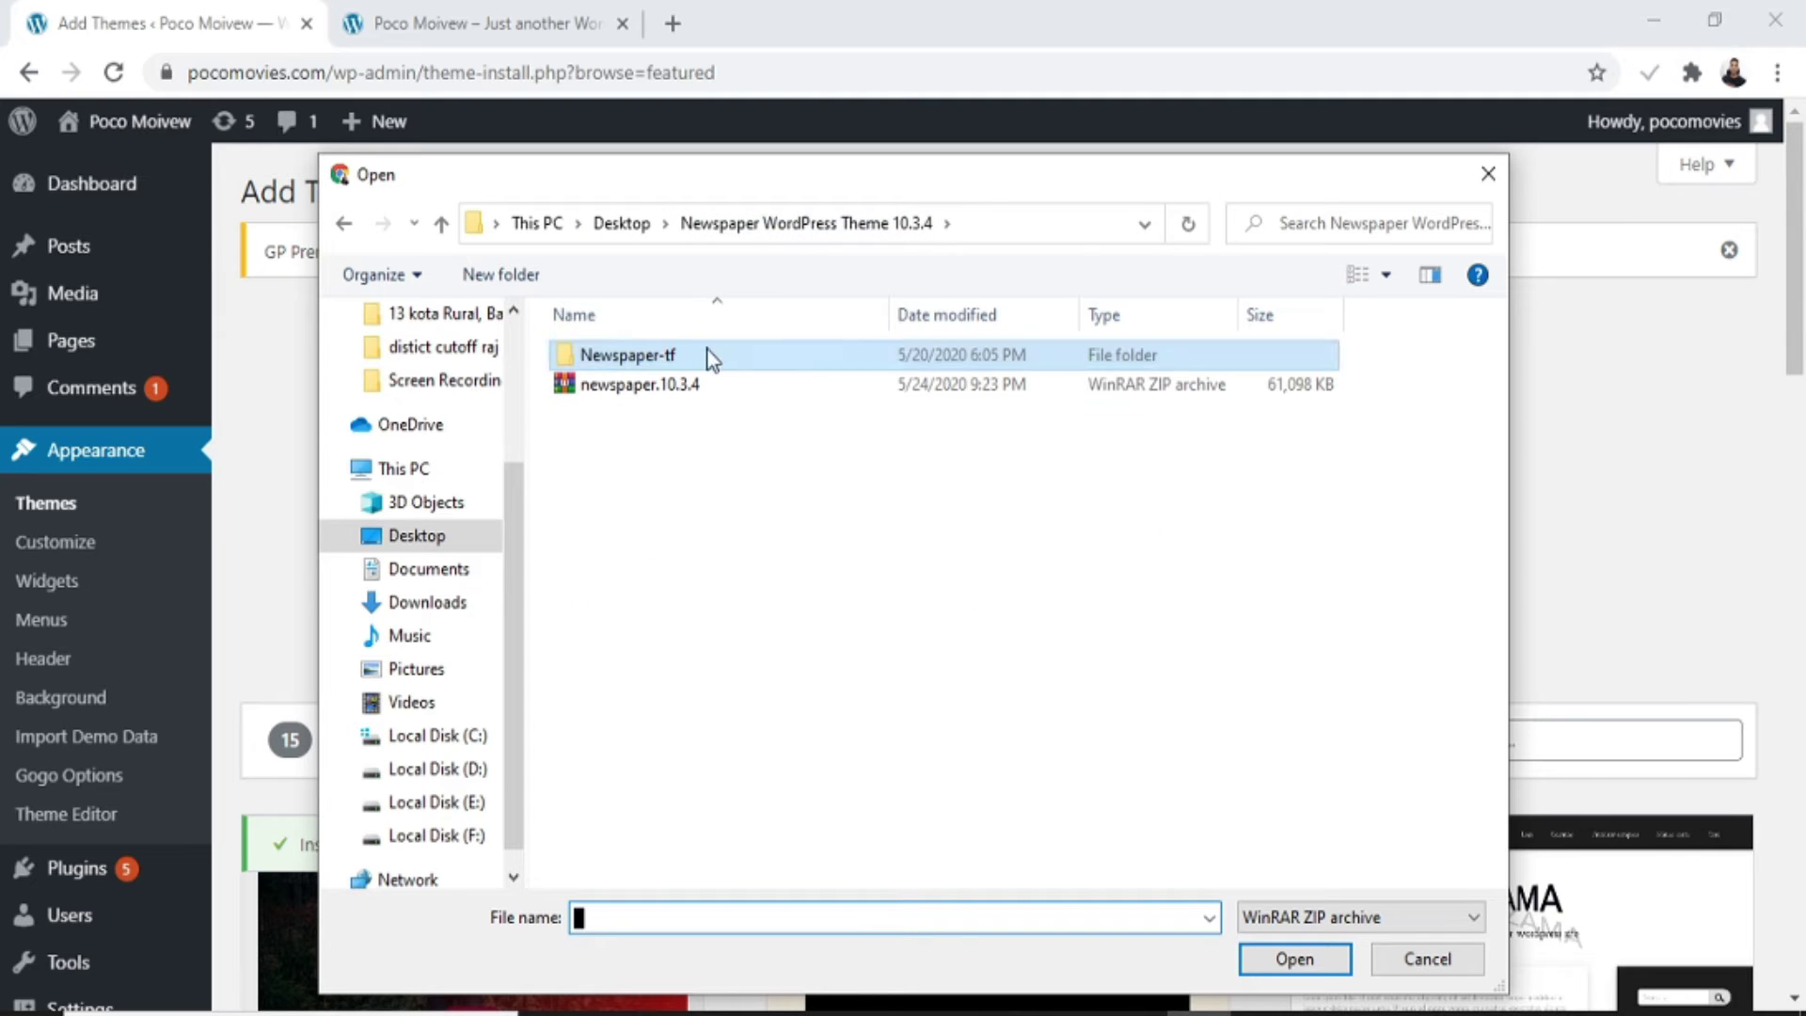
left_click(679, 392)
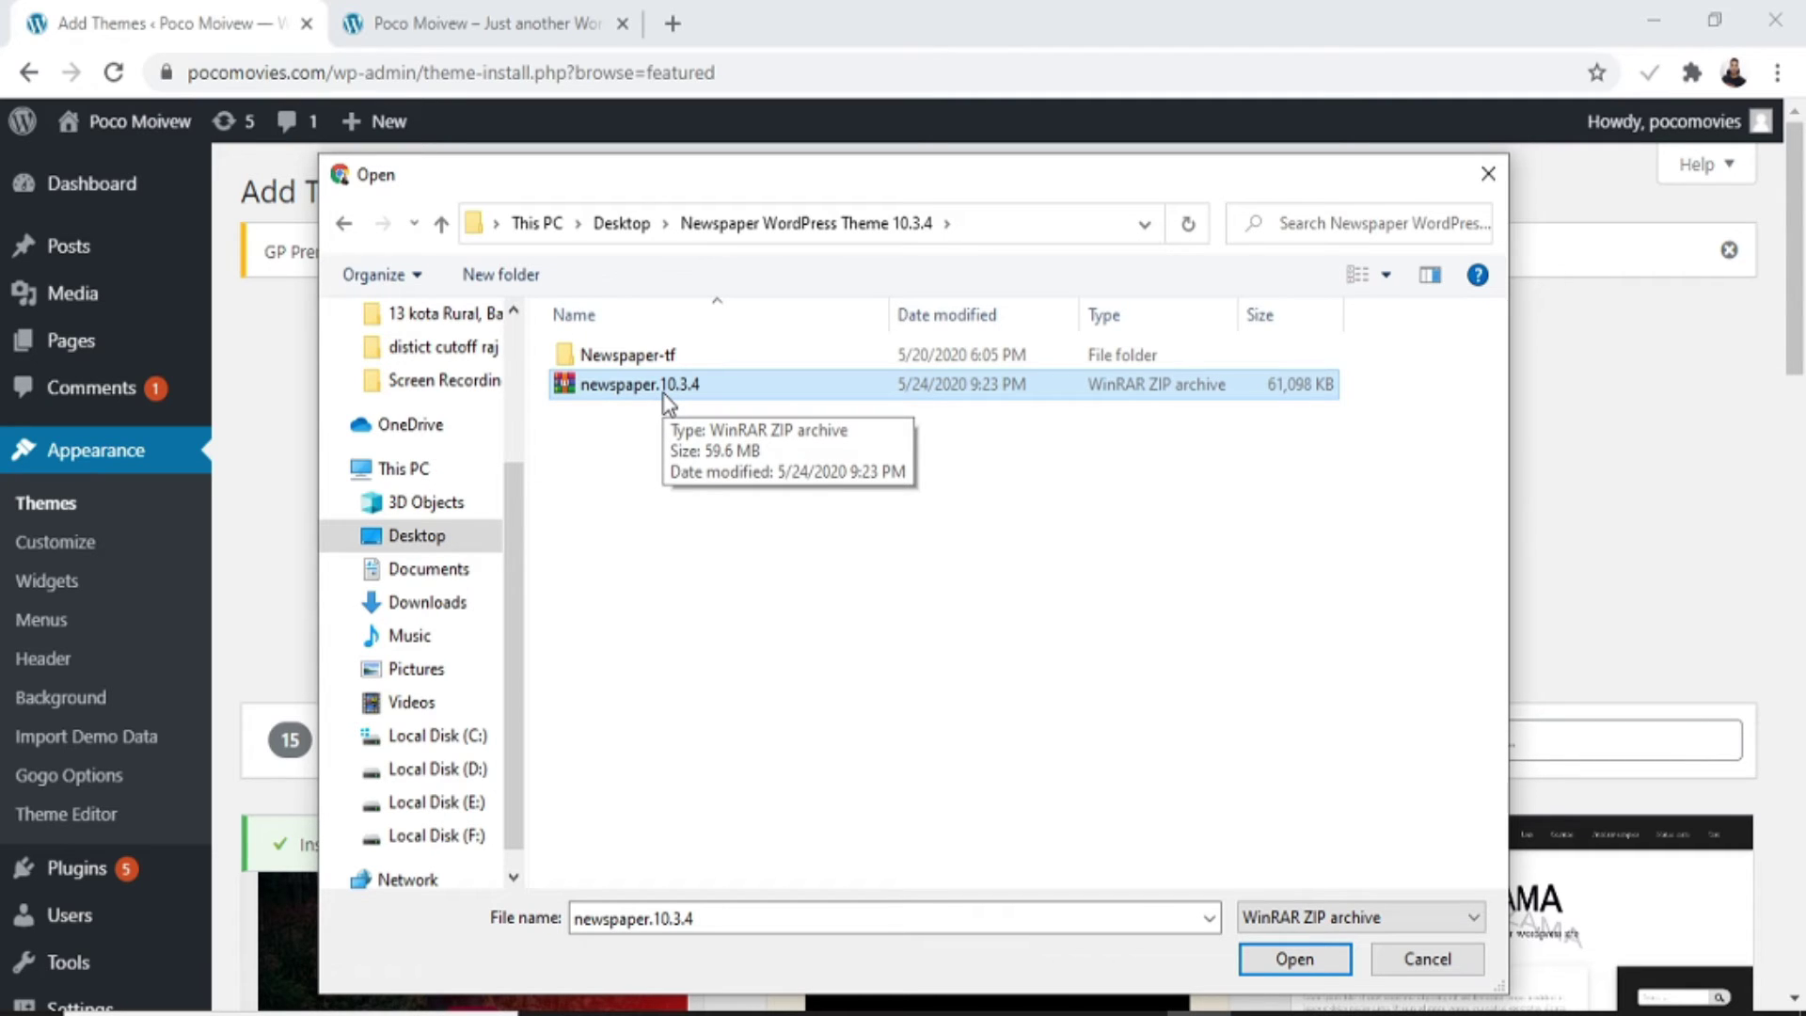
double_click(804, 387)
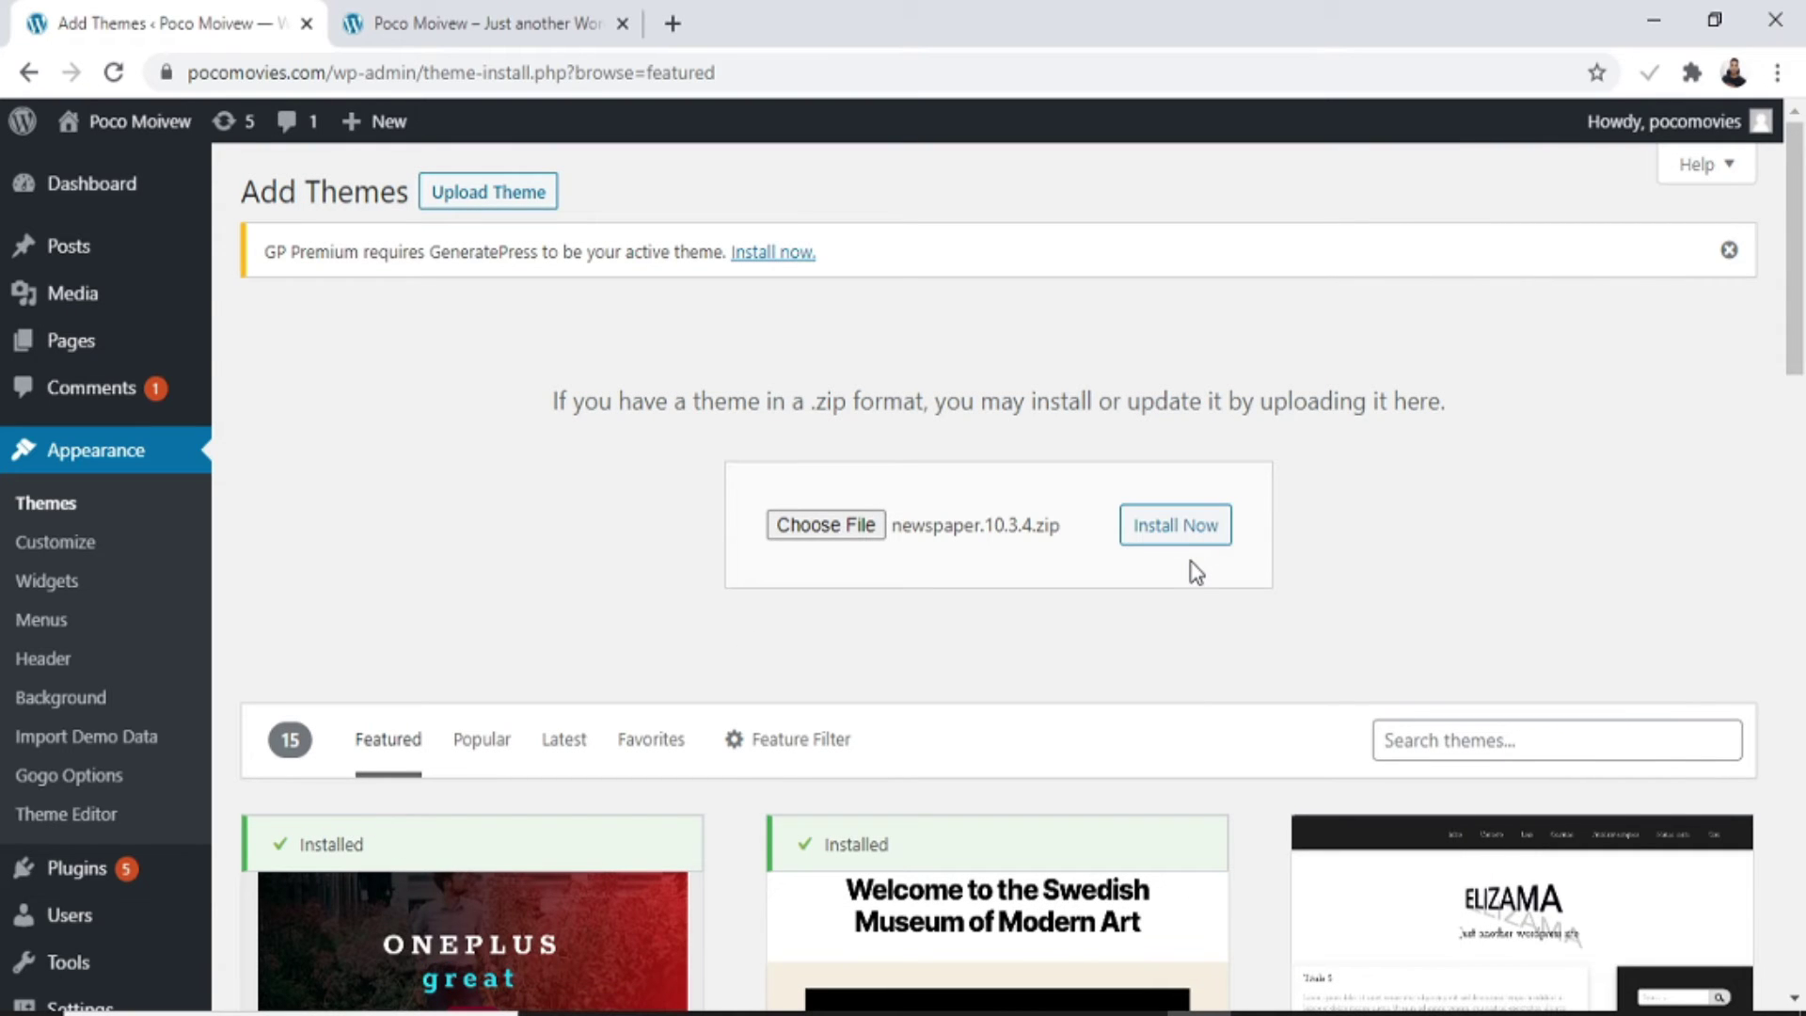
left_click(1195, 538)
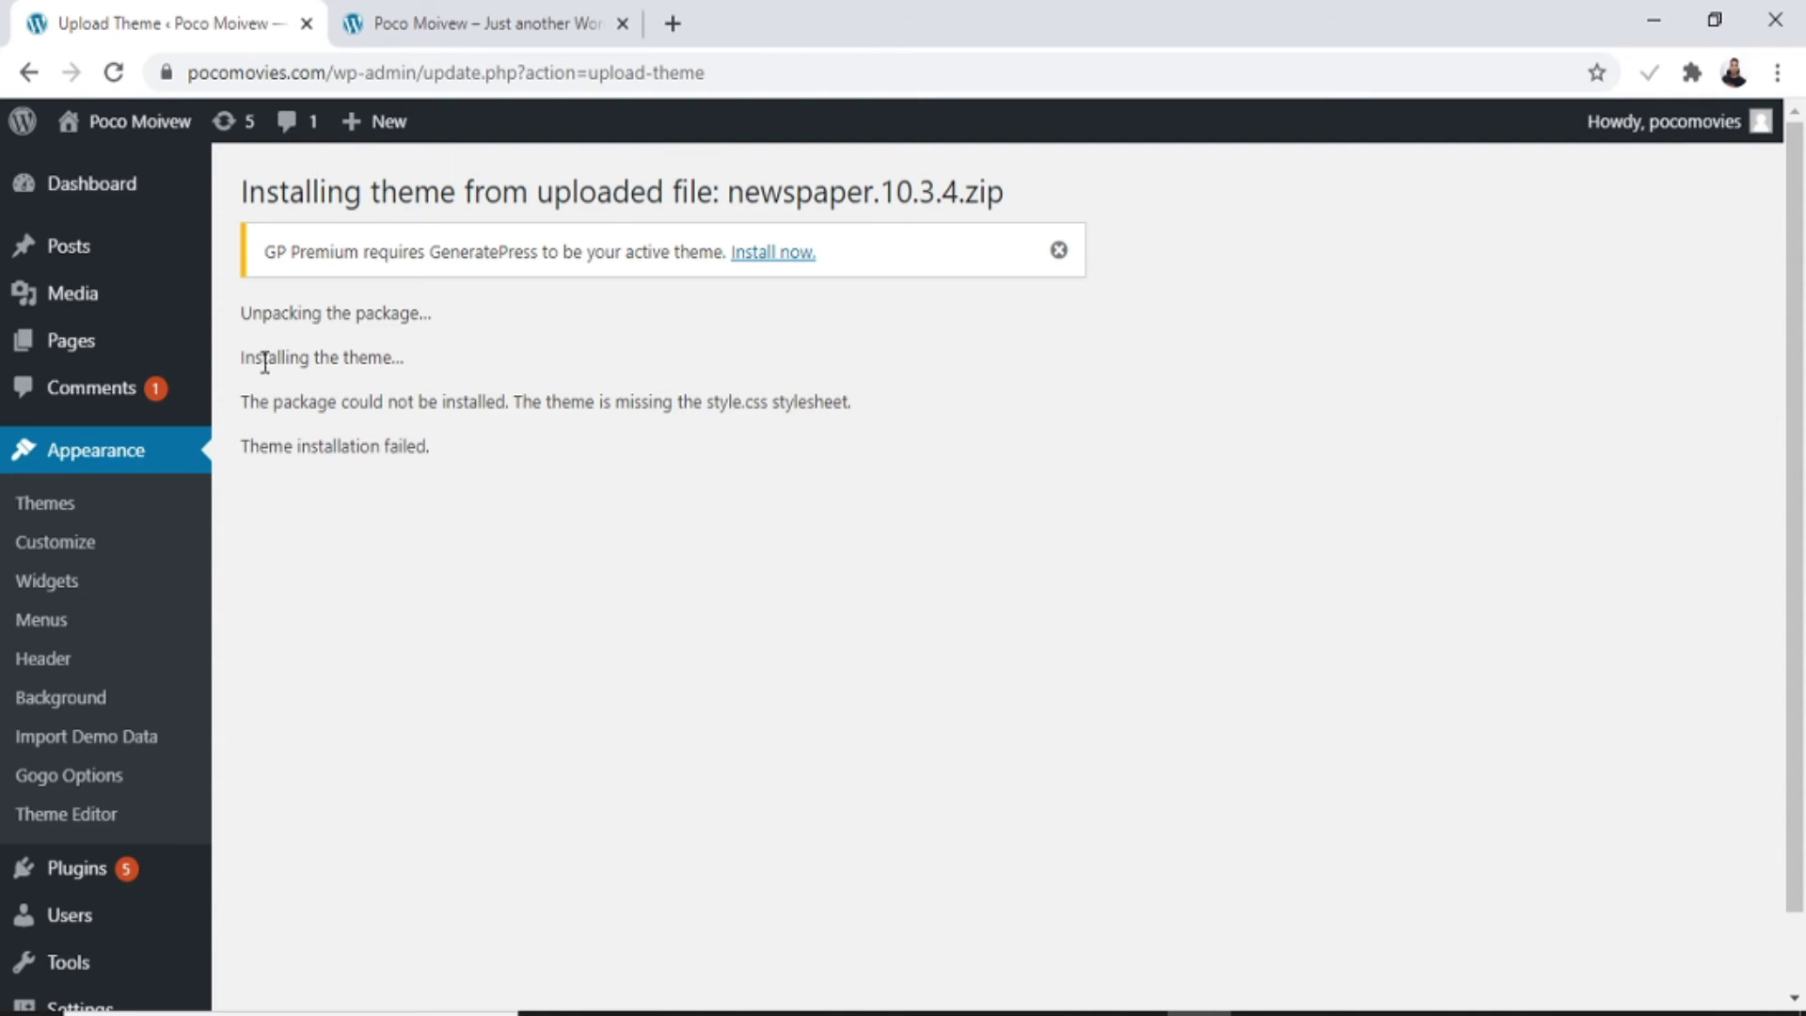
- Read the installation messages for the uploaded newspaper.10.3.4.zip package
left_click_drag(246, 313, 420, 313)
left_click(419, 314)
left_click_drag(243, 446, 406, 448)
left_click(405, 448)
left_click_drag(708, 406, 842, 407)
left_click(649, 417)
- Go back to adding themes, then upload and install Newspaper.zip from the Newspaper-tf folder
left_click(29, 72)
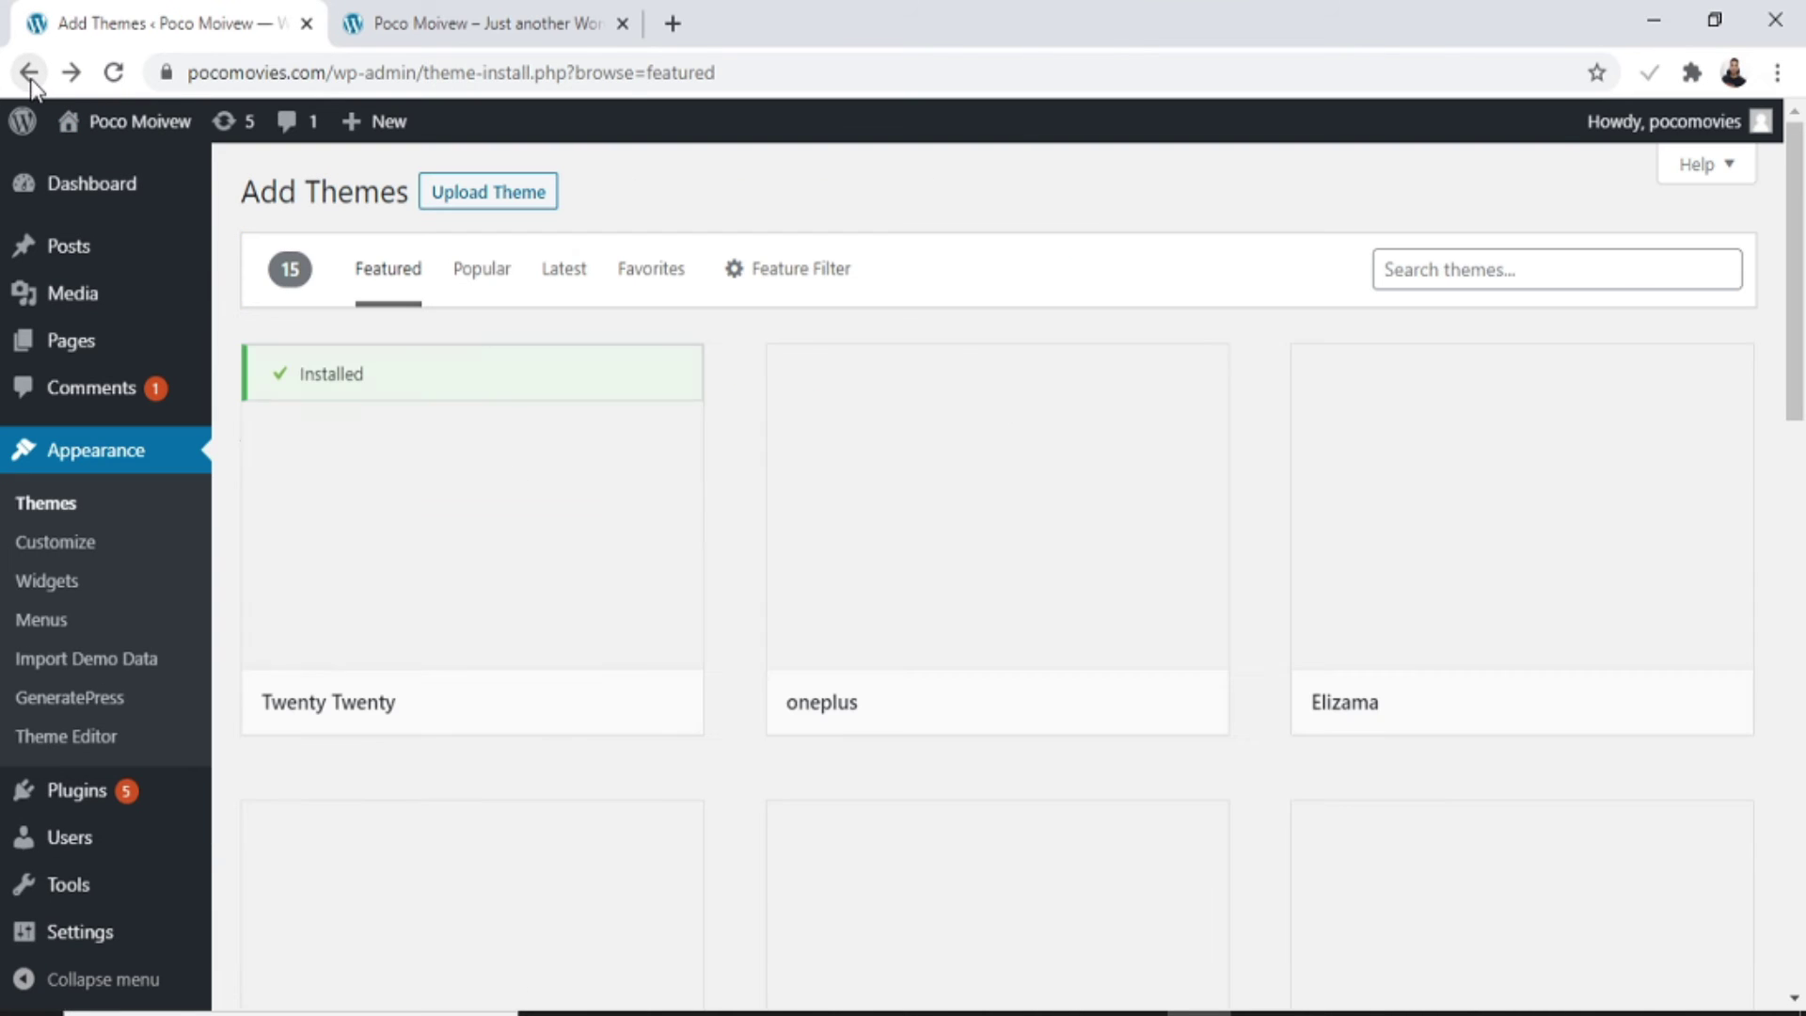
left_click(533, 202)
left_click(781, 439)
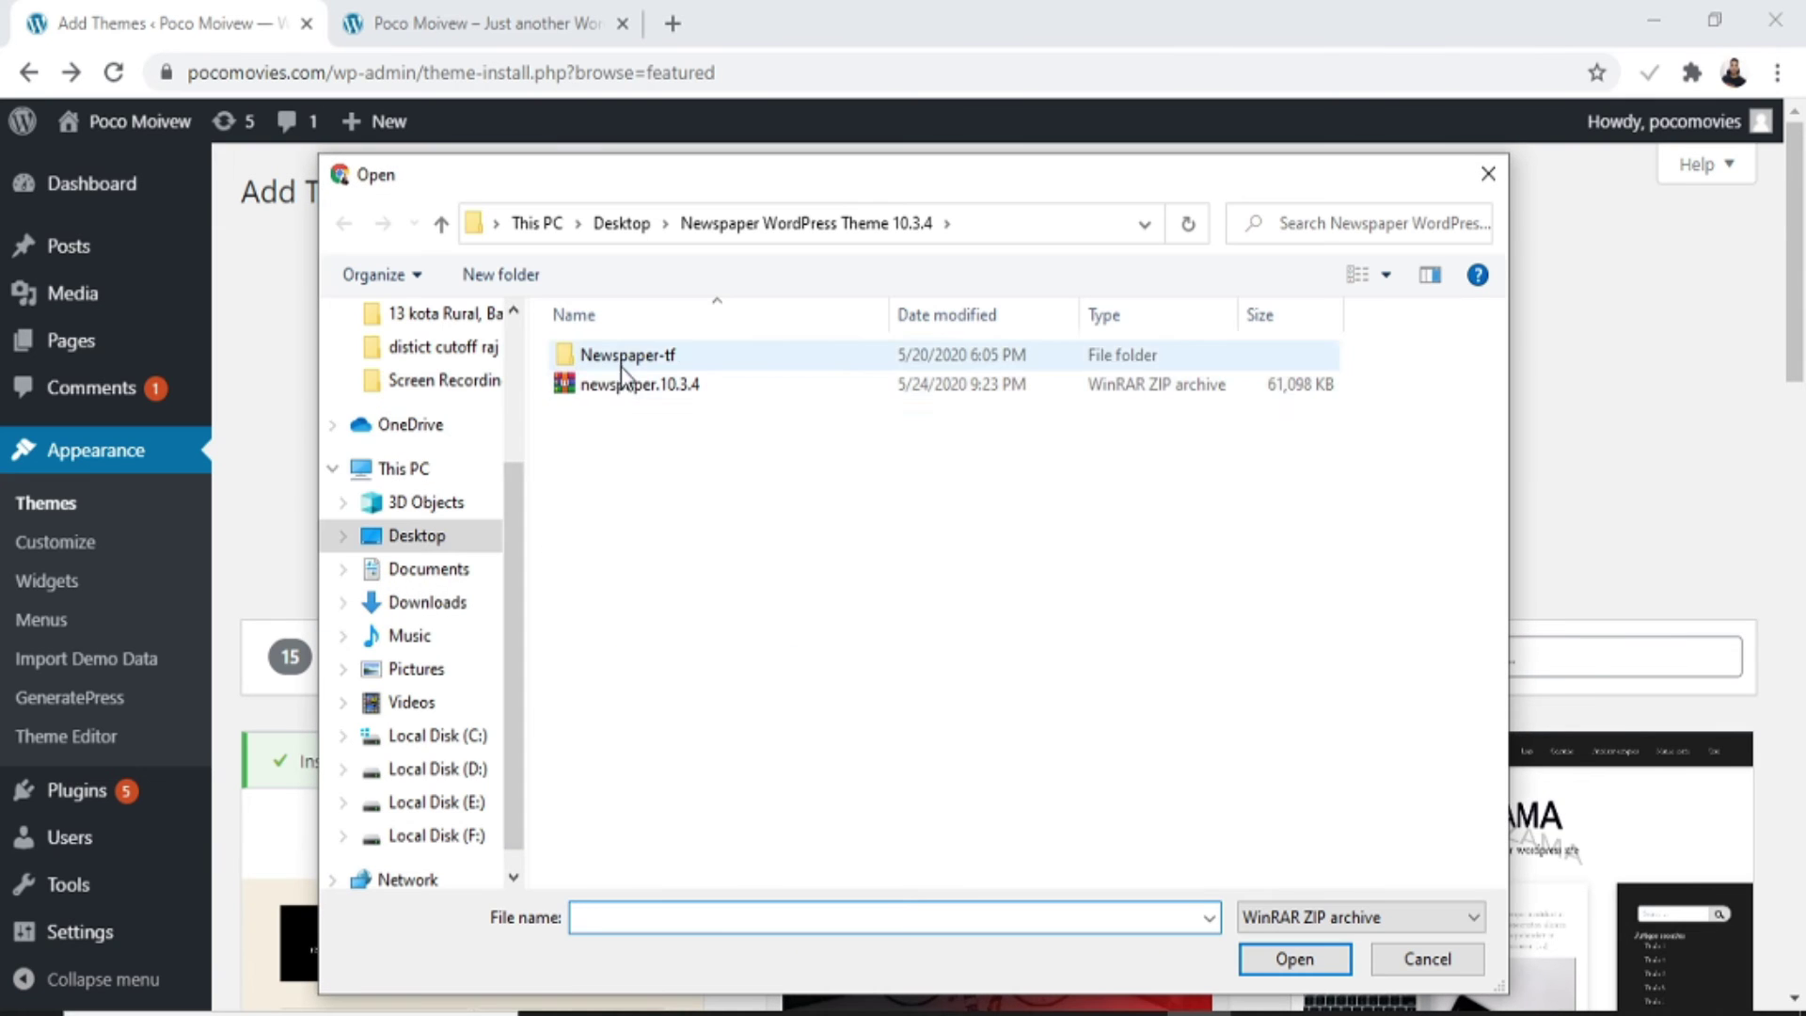
double_click(628, 358)
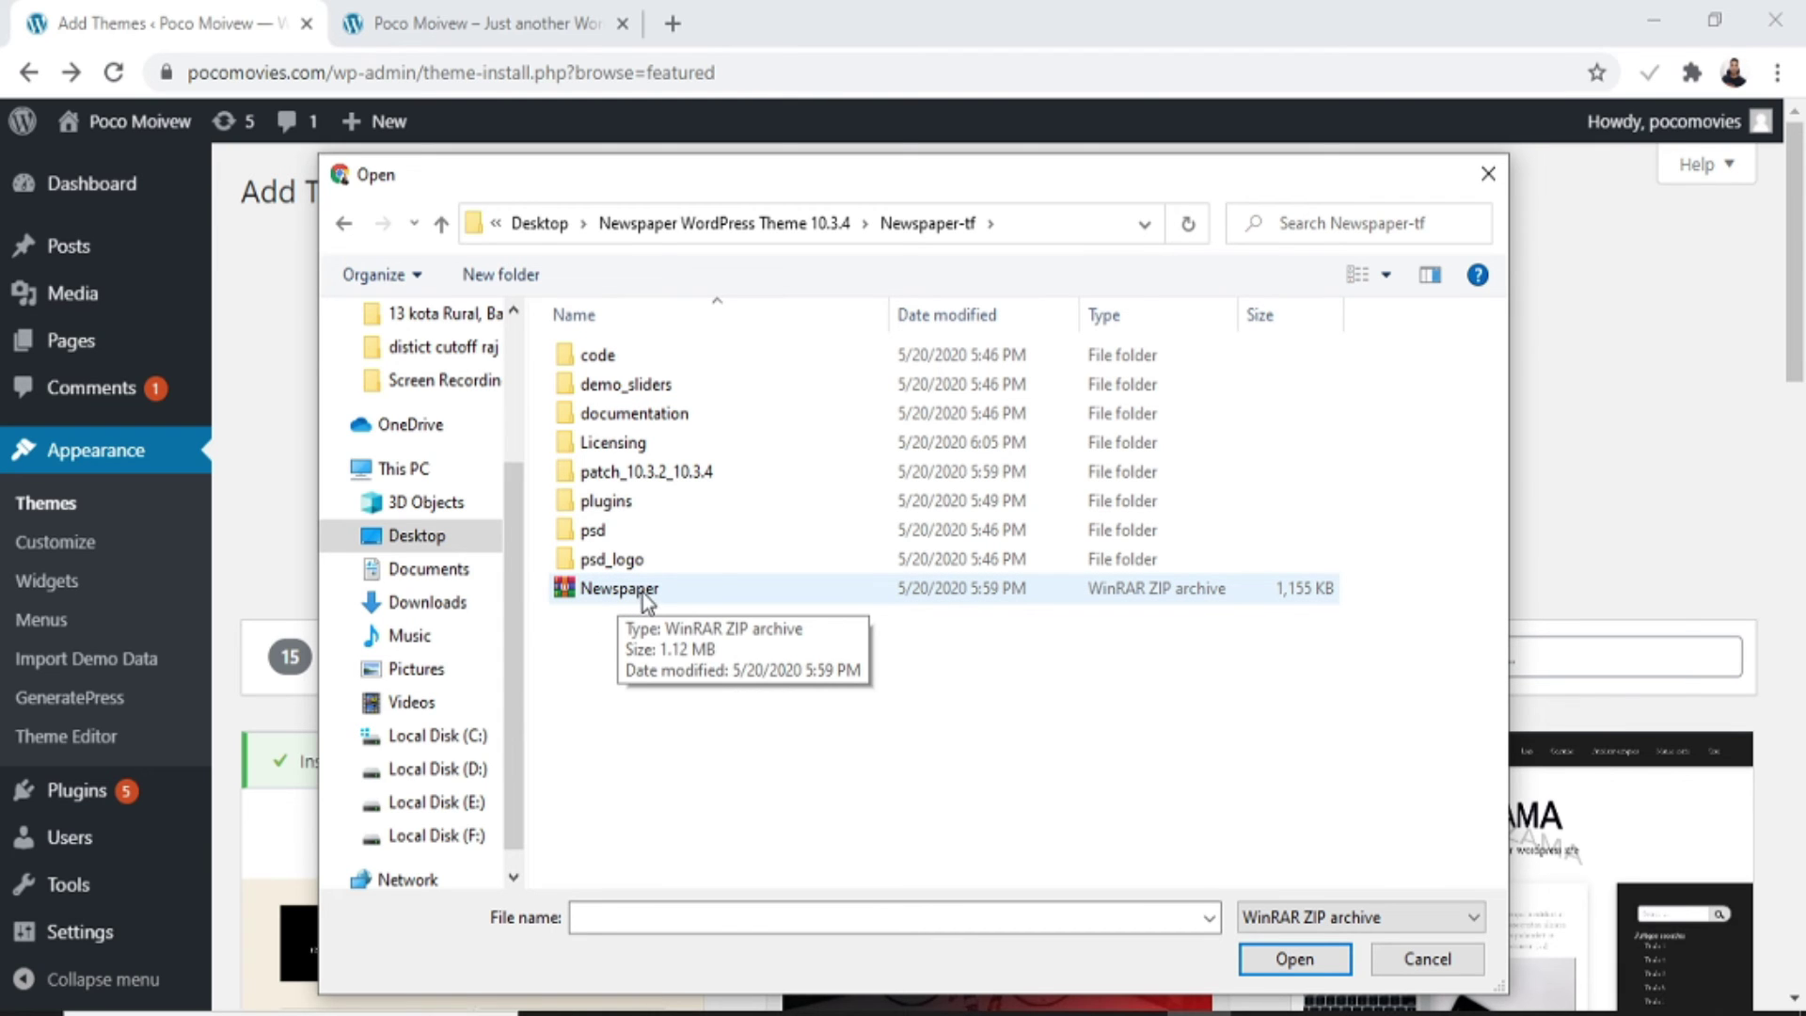
double_click(730, 591)
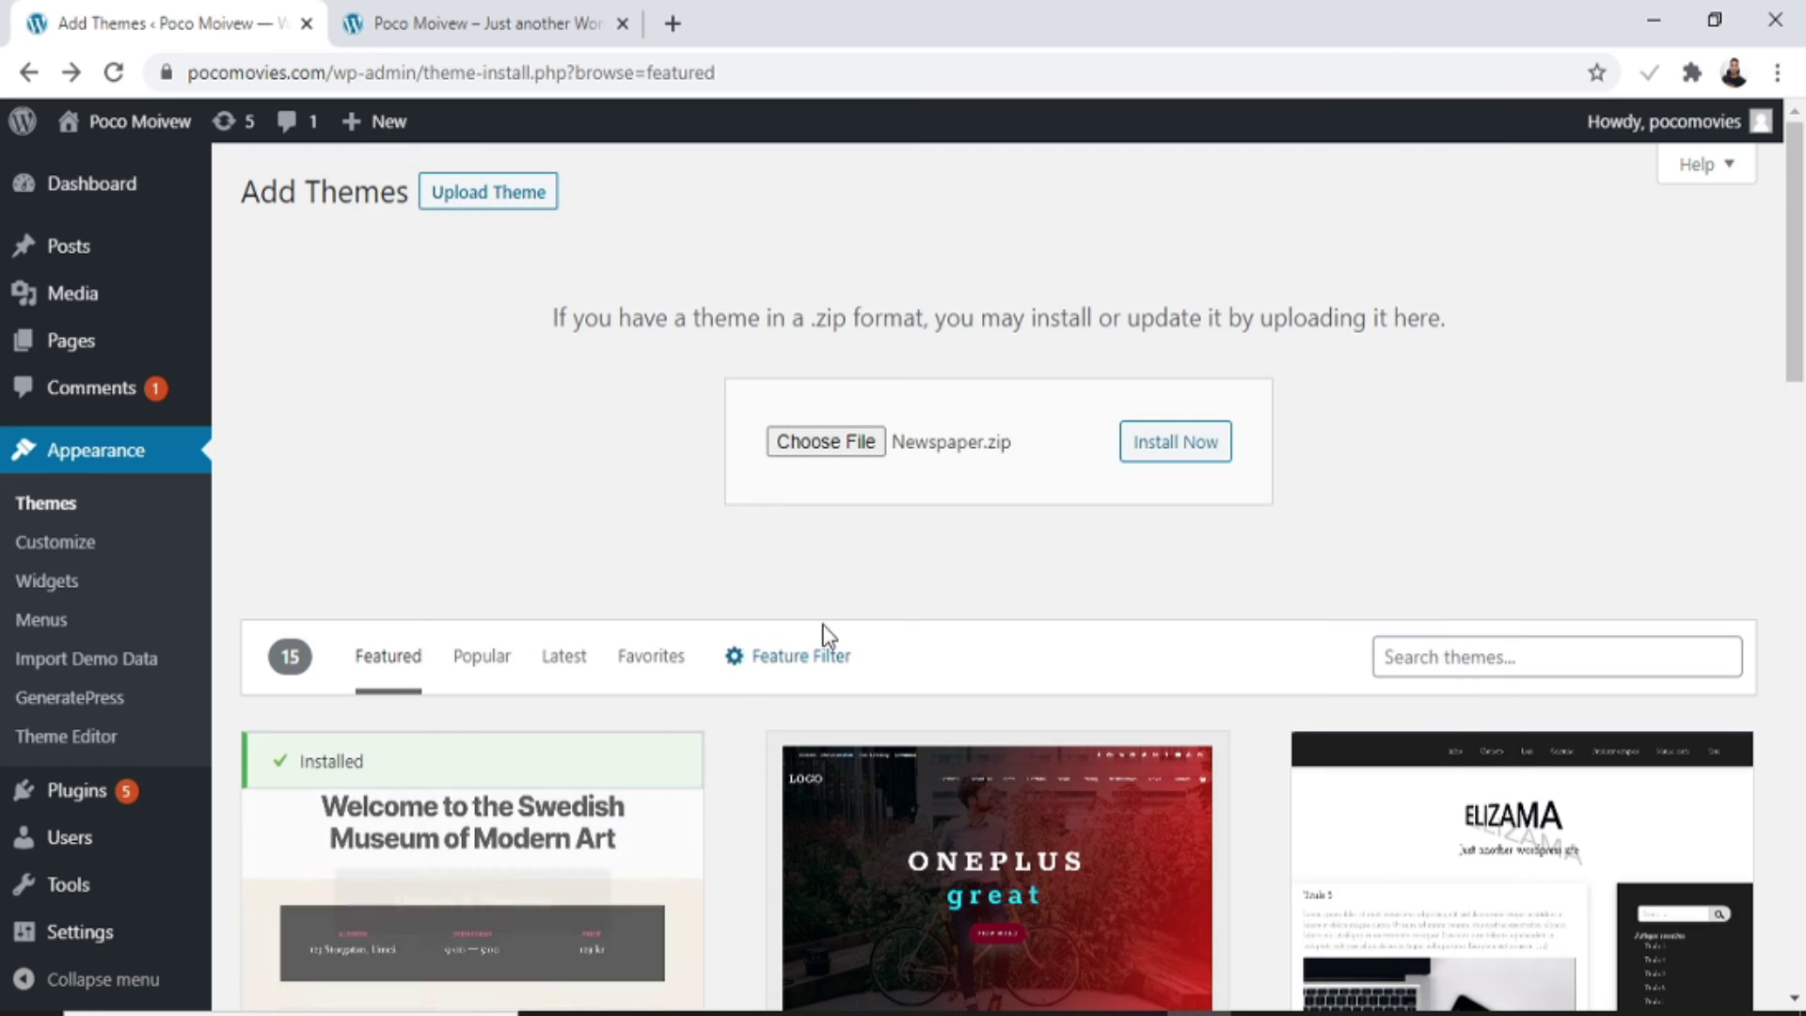
left_click(1160, 459)
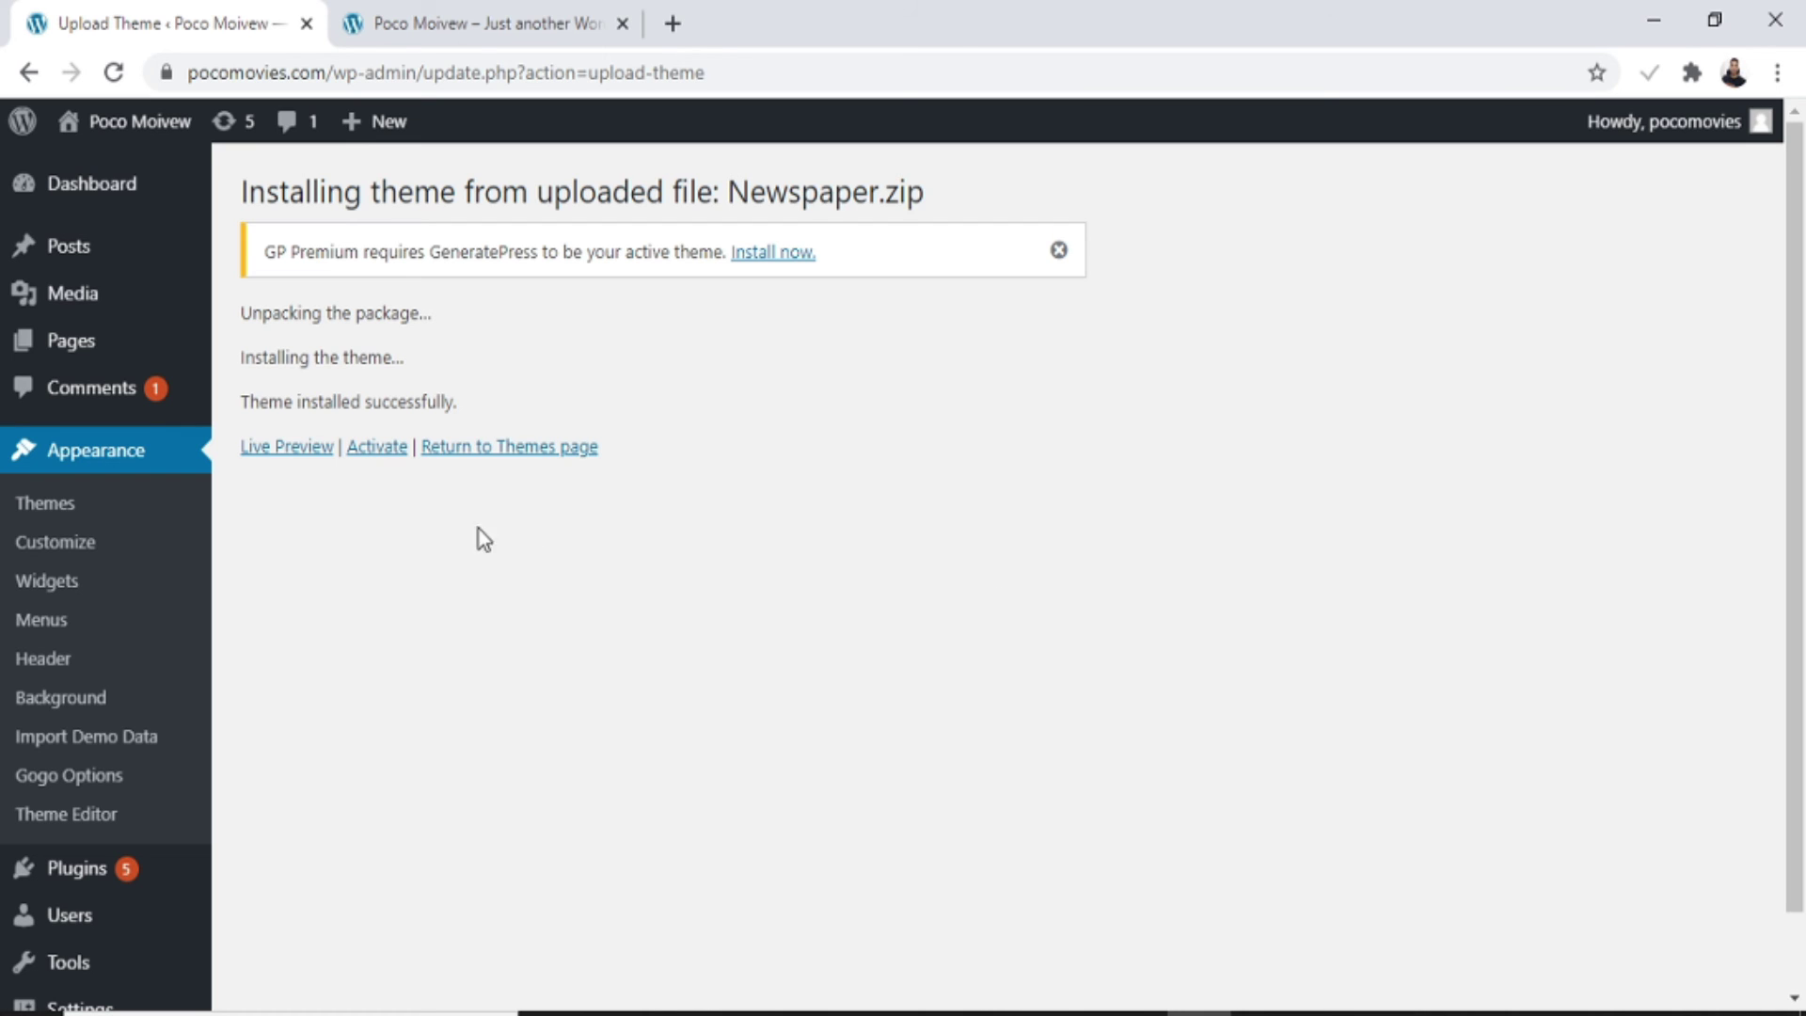
- Check the installation message and activate the uploaded Newspaper theme
left_click_drag(247, 402, 476, 387)
left_click(384, 450)
left_click(381, 451)
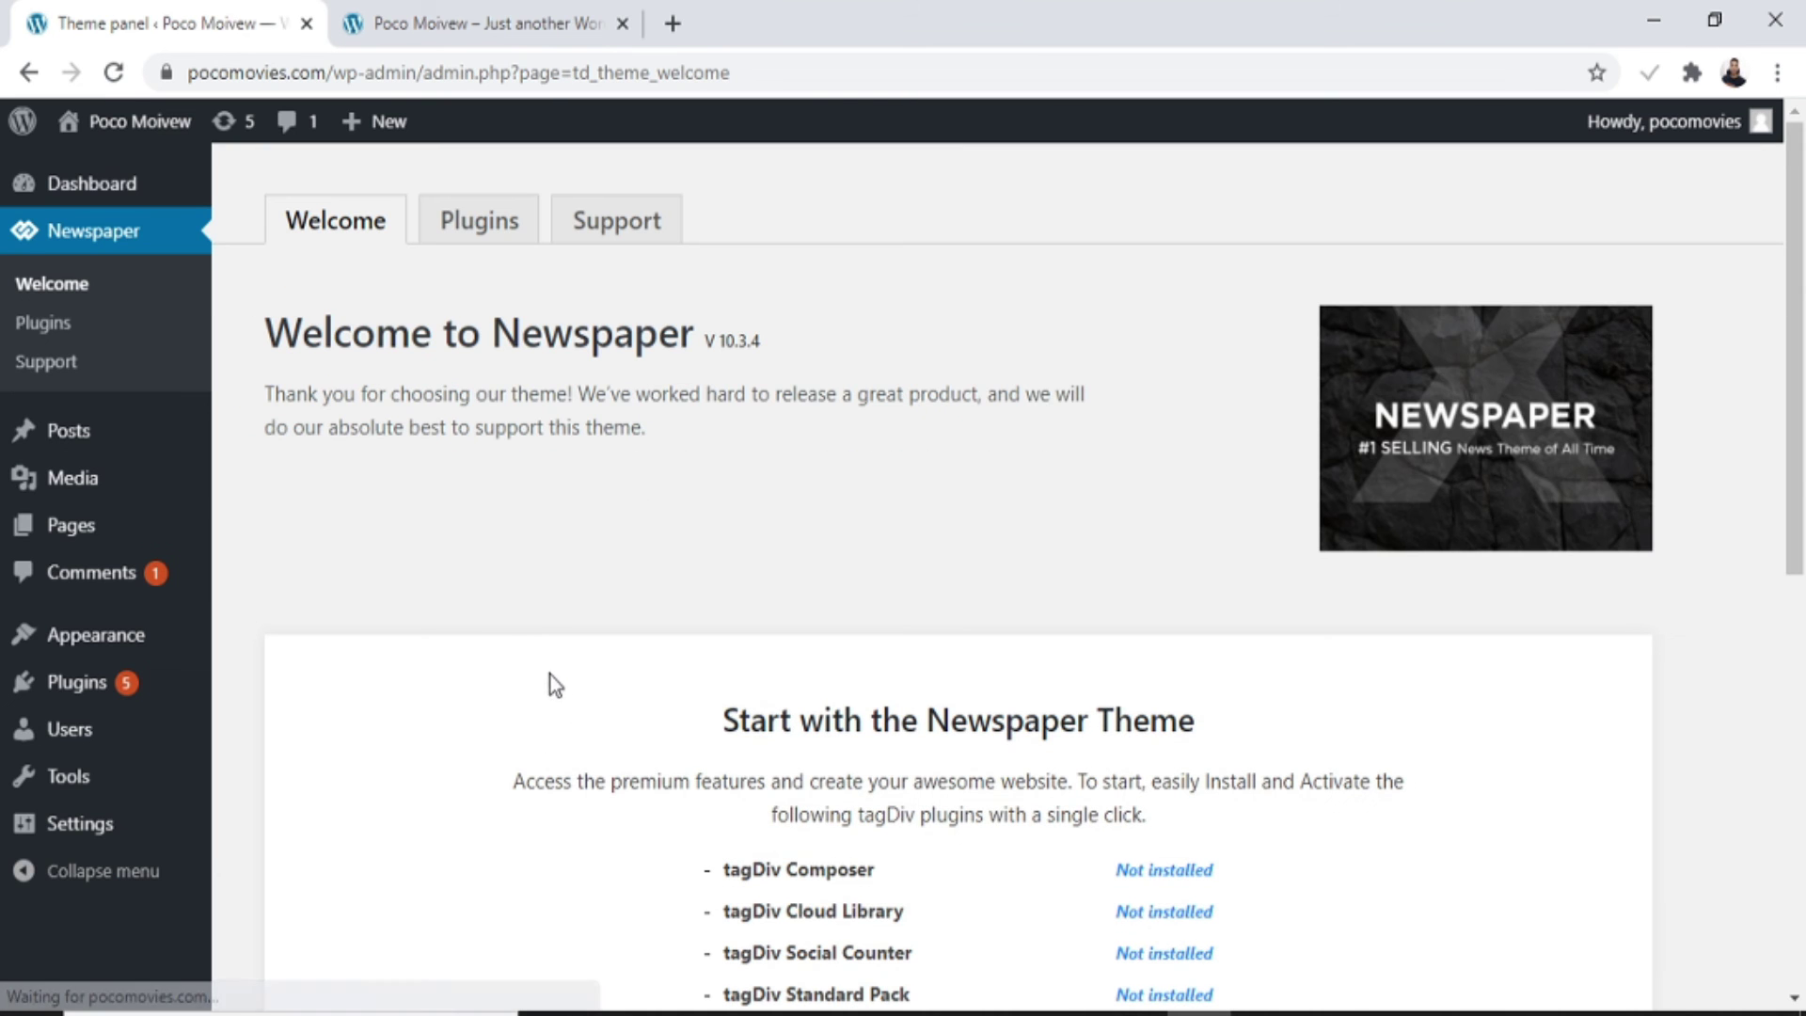